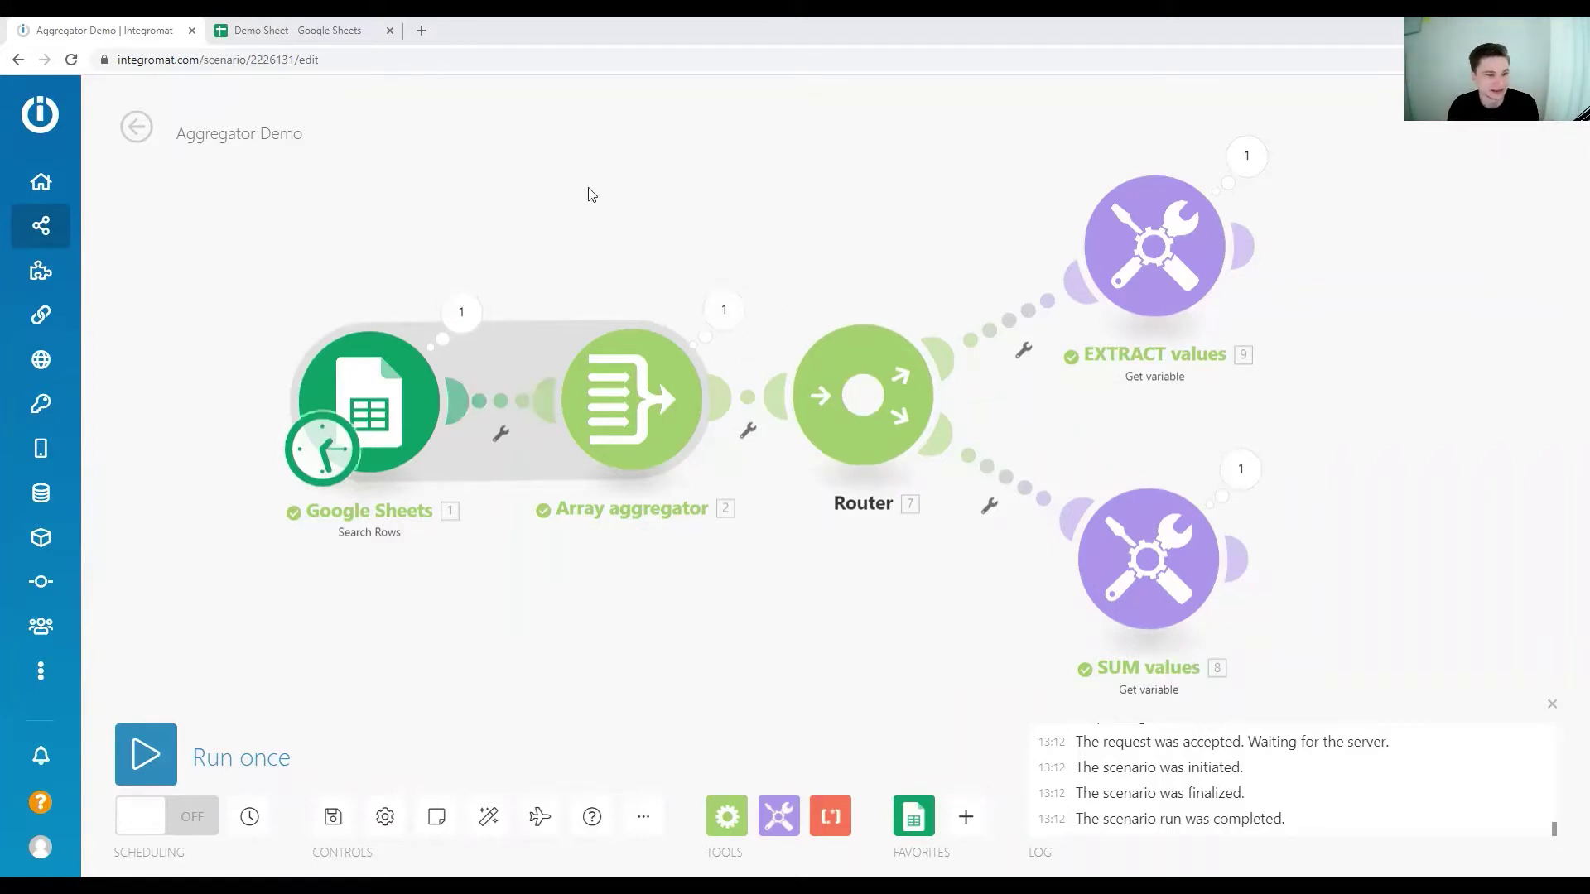
Compare the sheet's order rows A2:D5 with the Google Sheets module's output bundles.
left_click(308, 32)
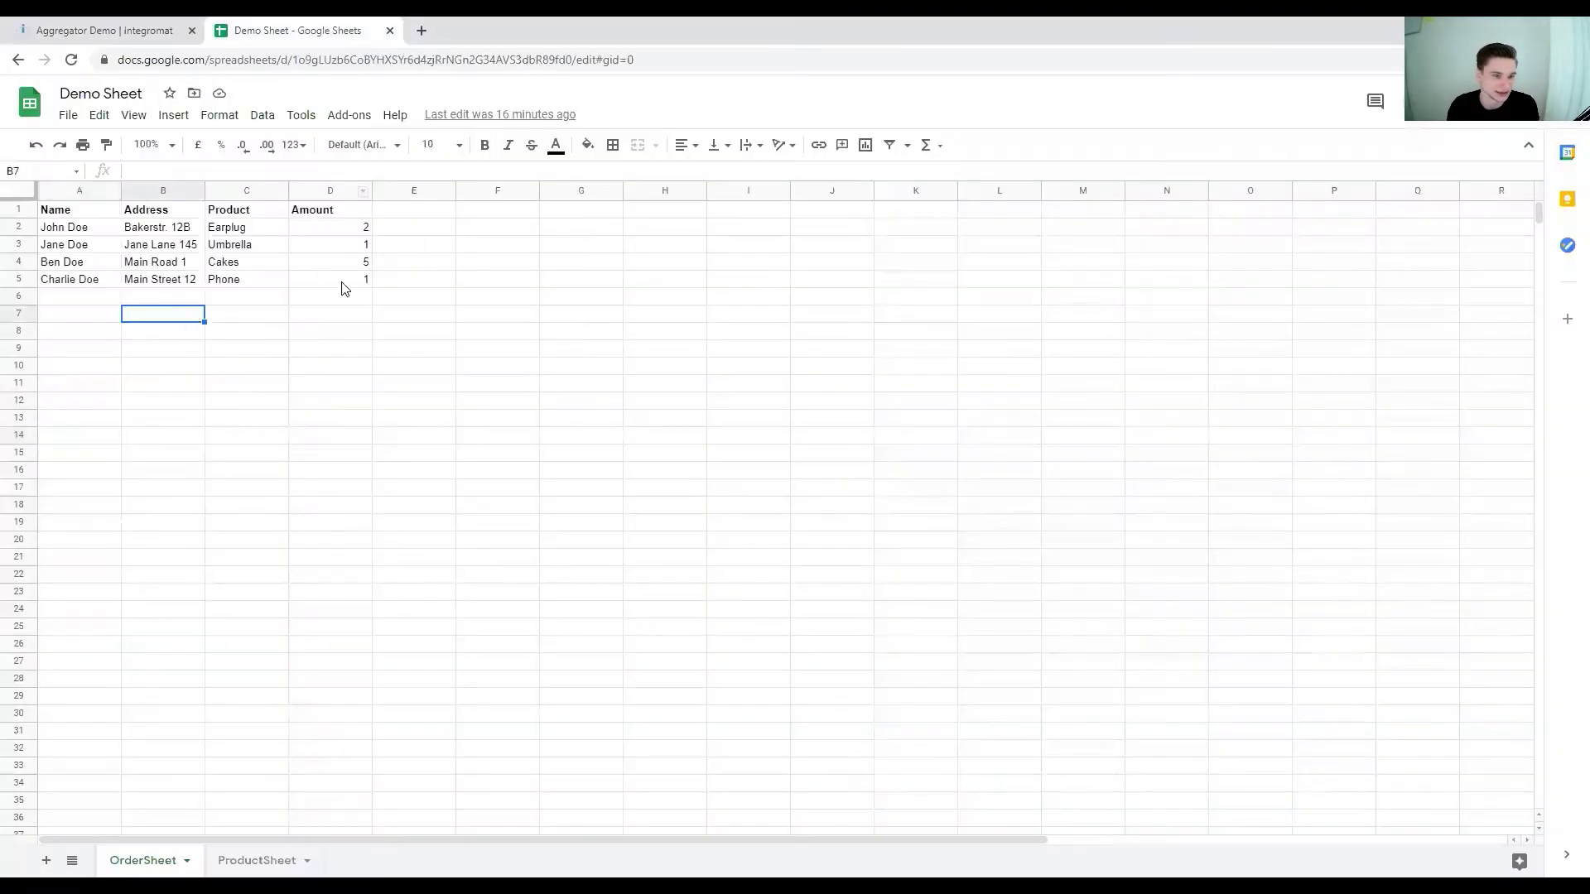
left_click_drag(344, 287, 39, 238)
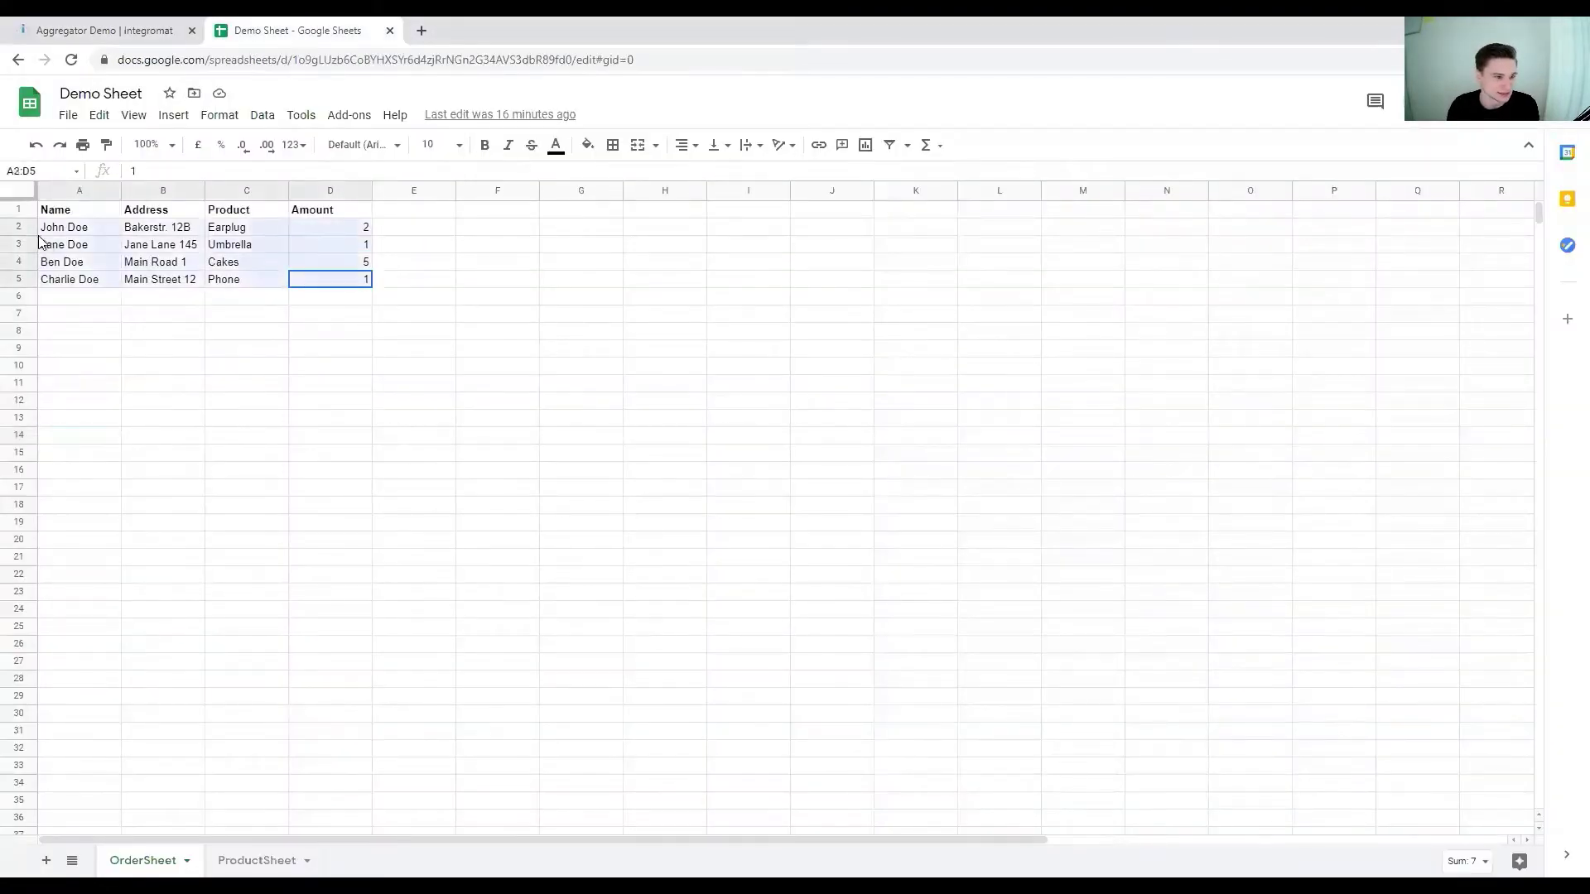
left_click(116, 30)
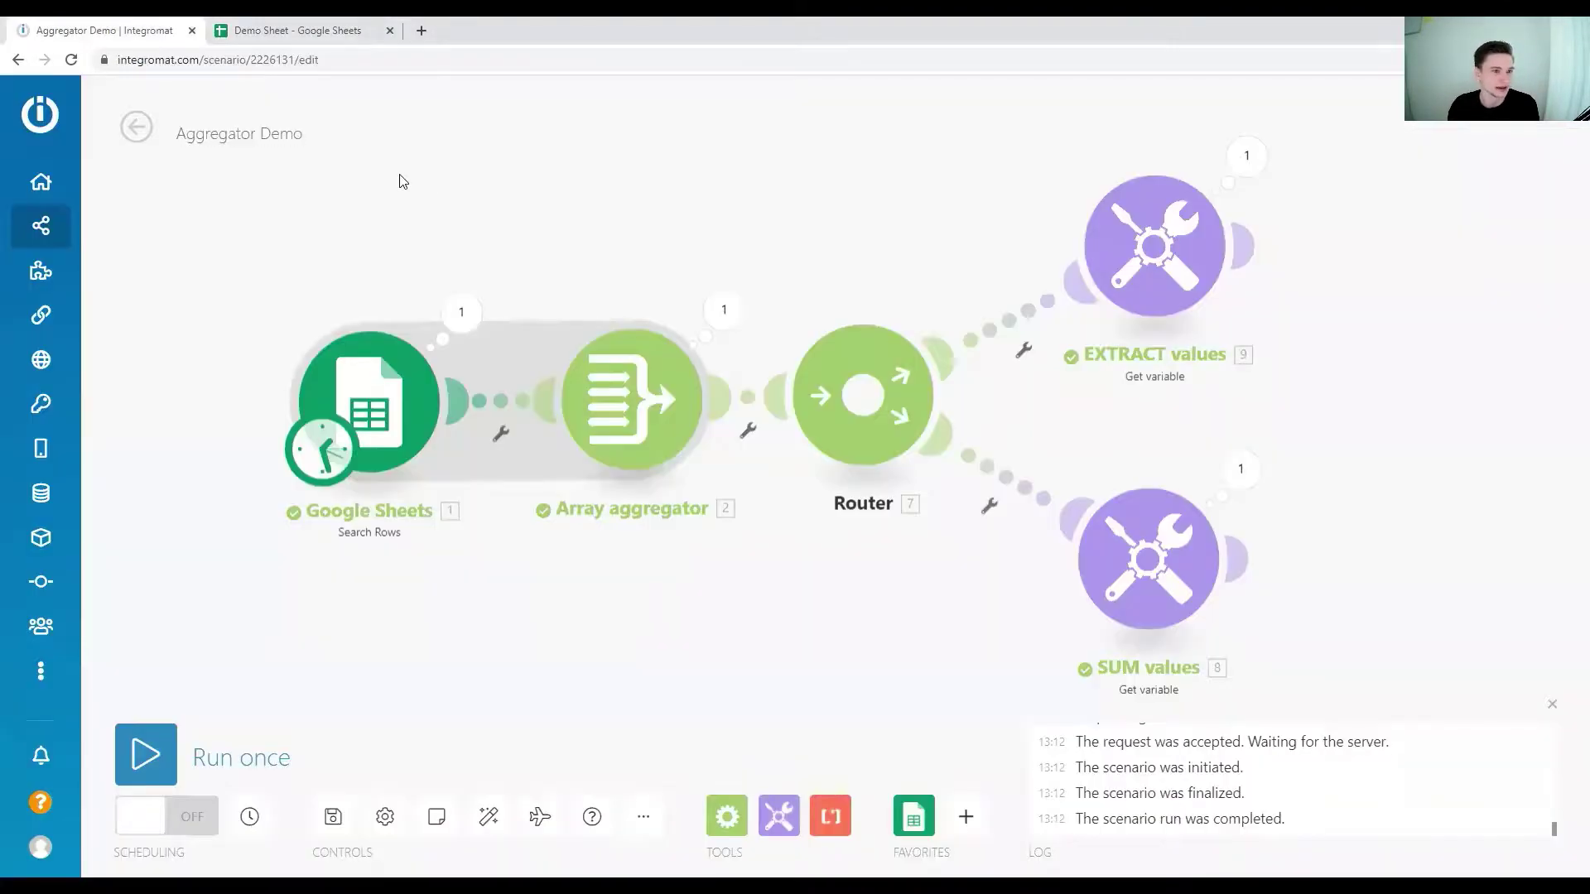
left_click(461, 313)
scroll(642, 269, "down", 6)
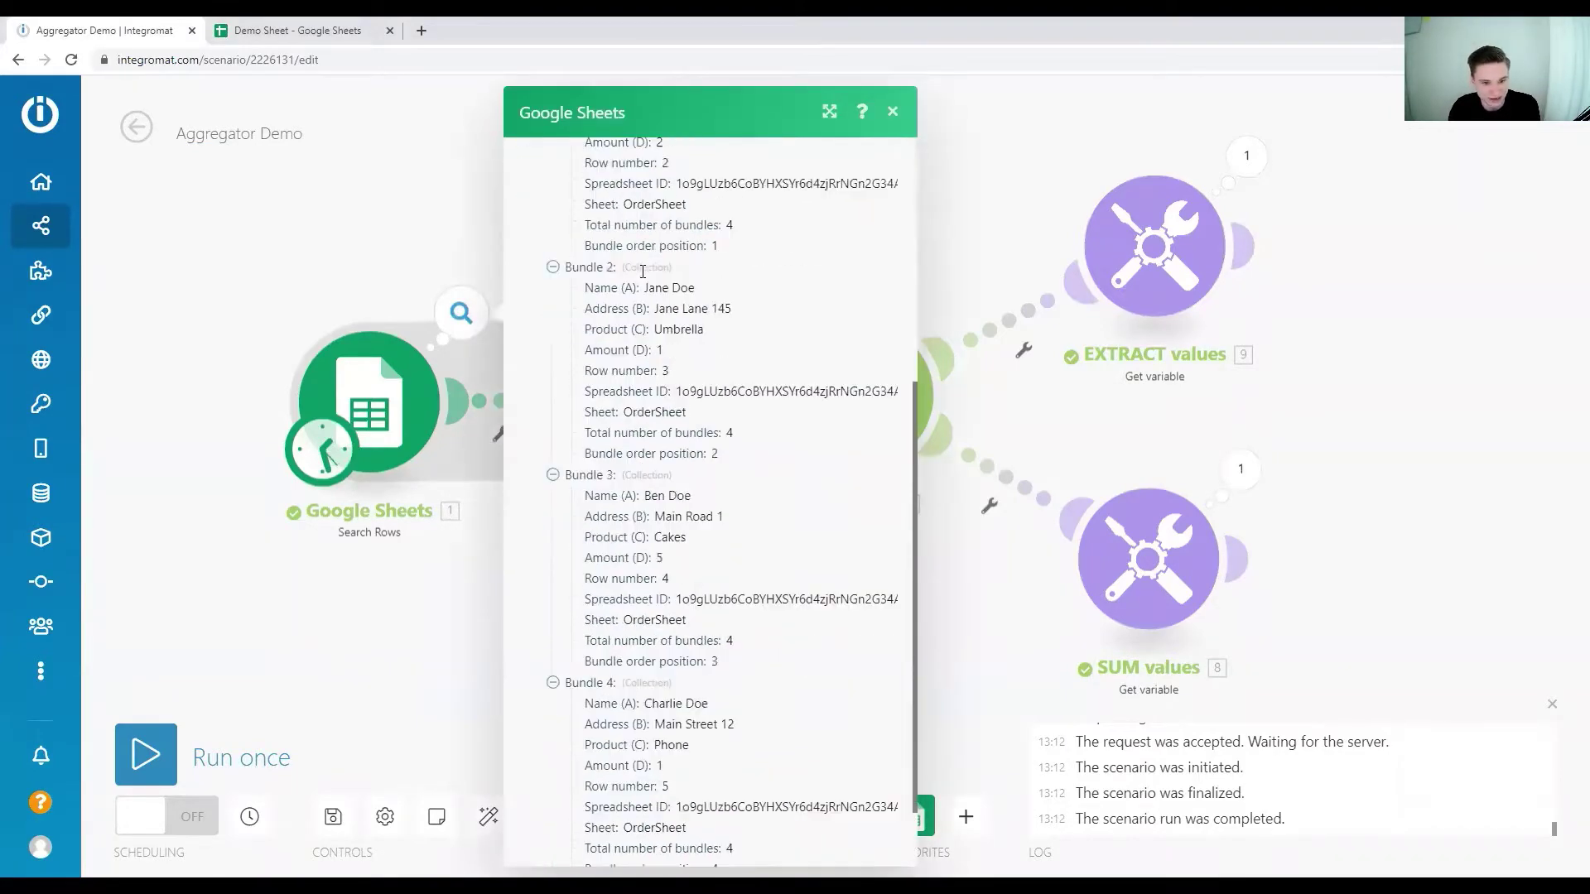
scroll(703, 663, "up", 8)
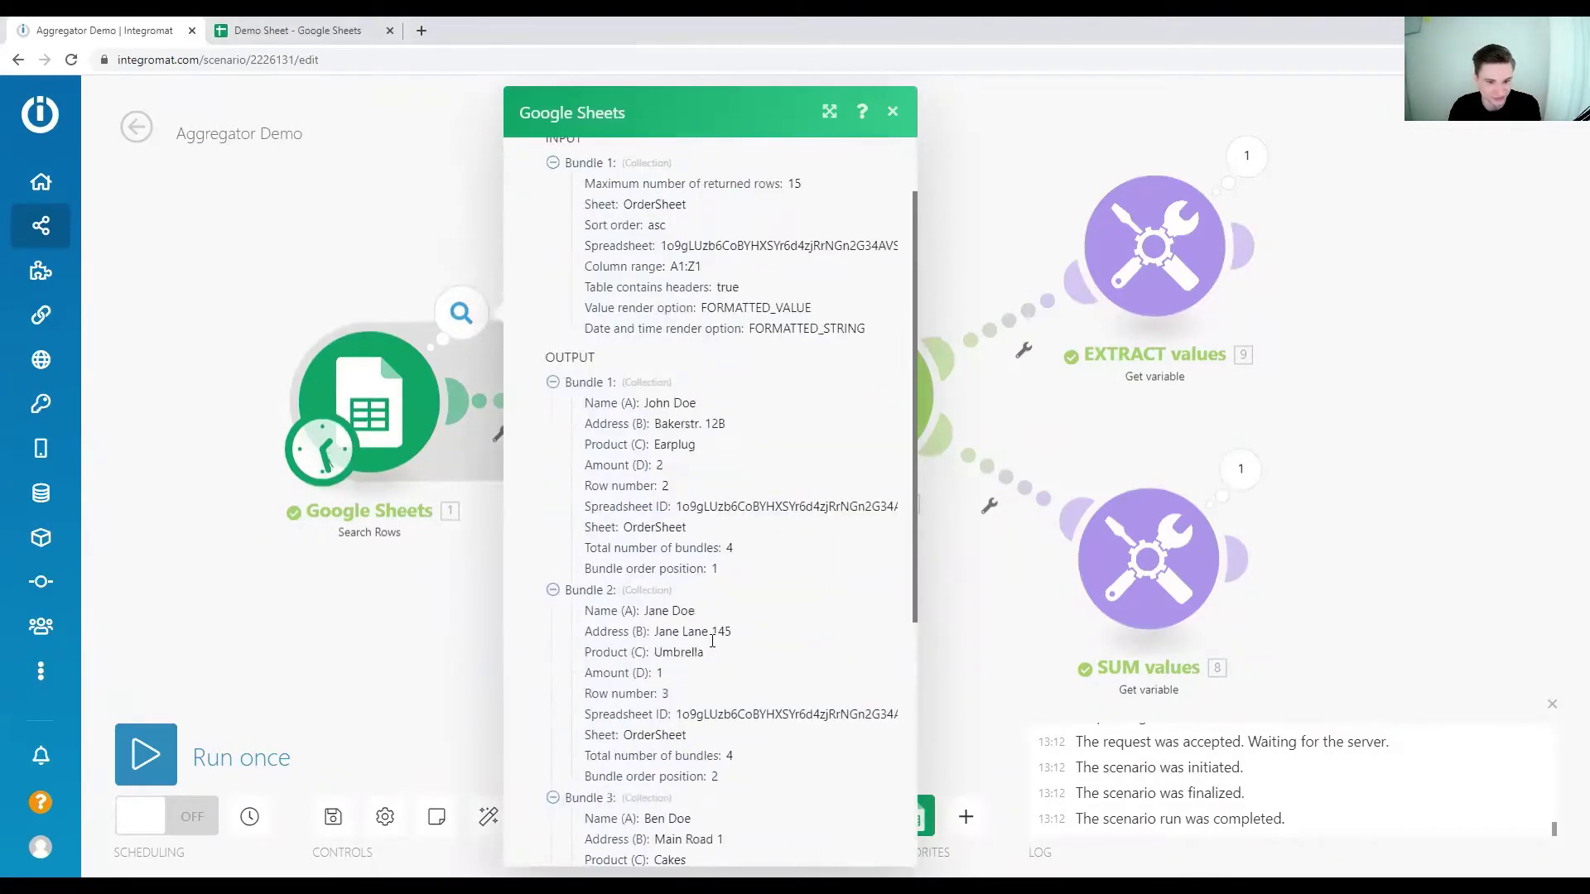
left_click(272, 643)
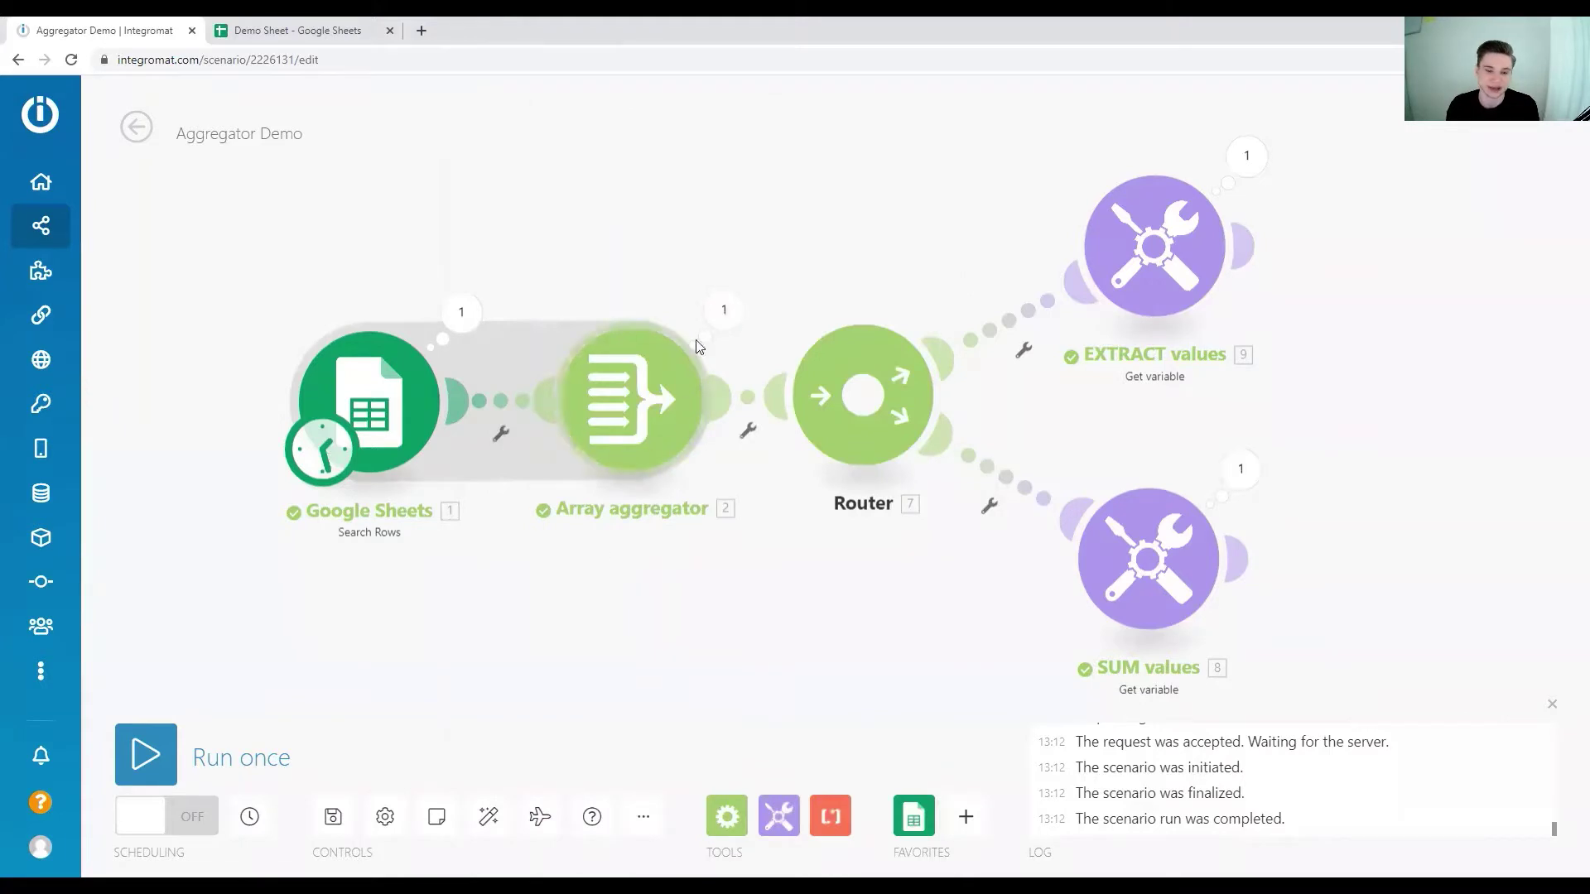
Open the Array aggregator's run details and expand the Array and output item 1.
left_click(723, 310)
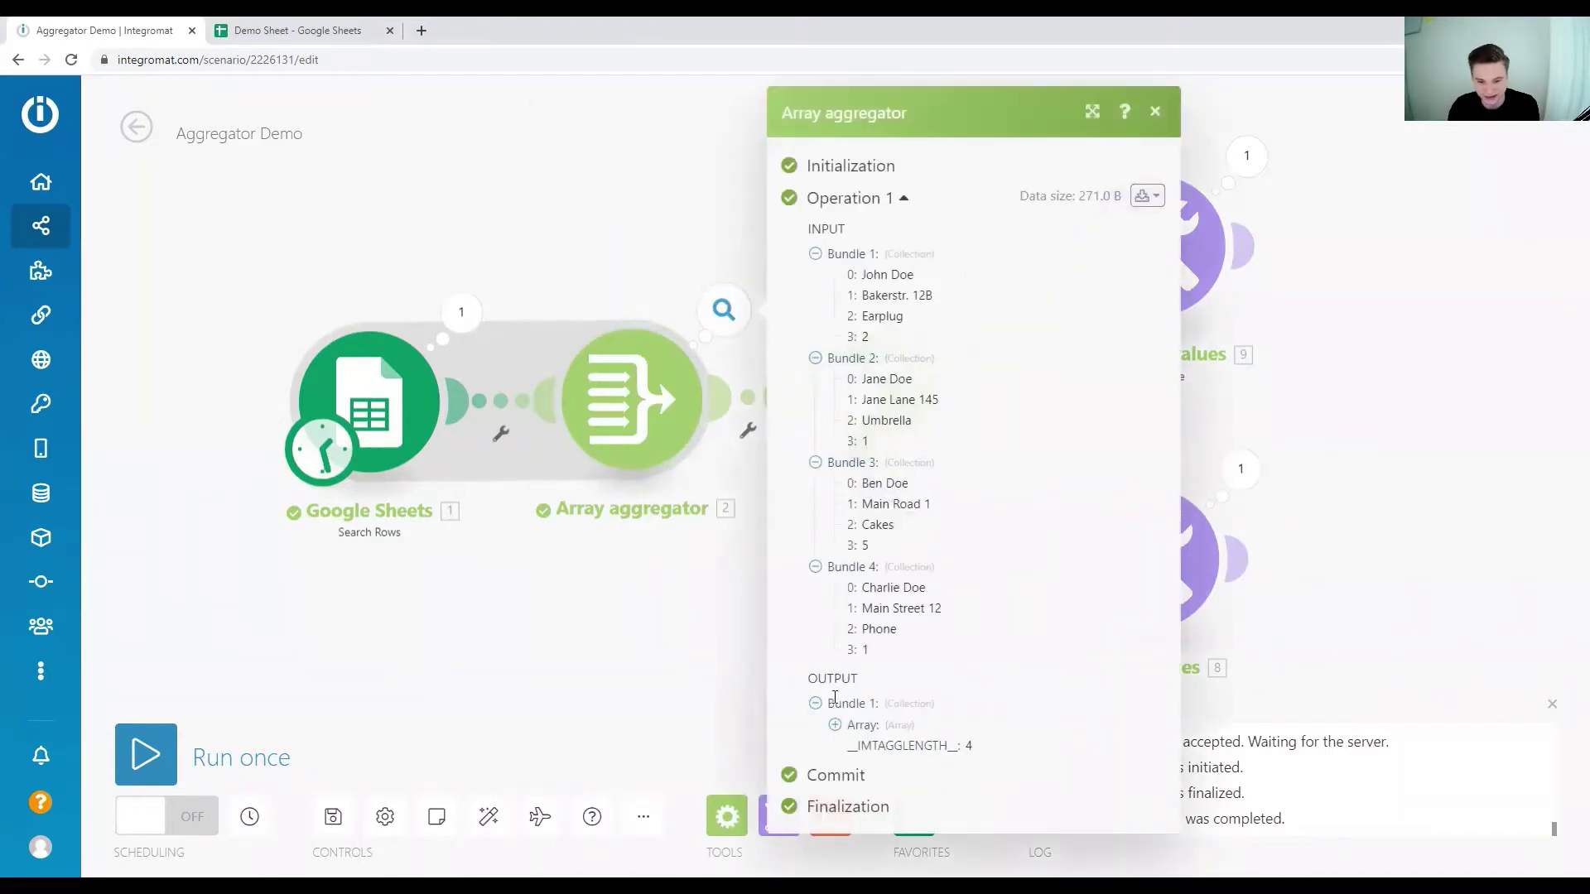
left_click(835, 724)
scroll(836, 696, "down", 1)
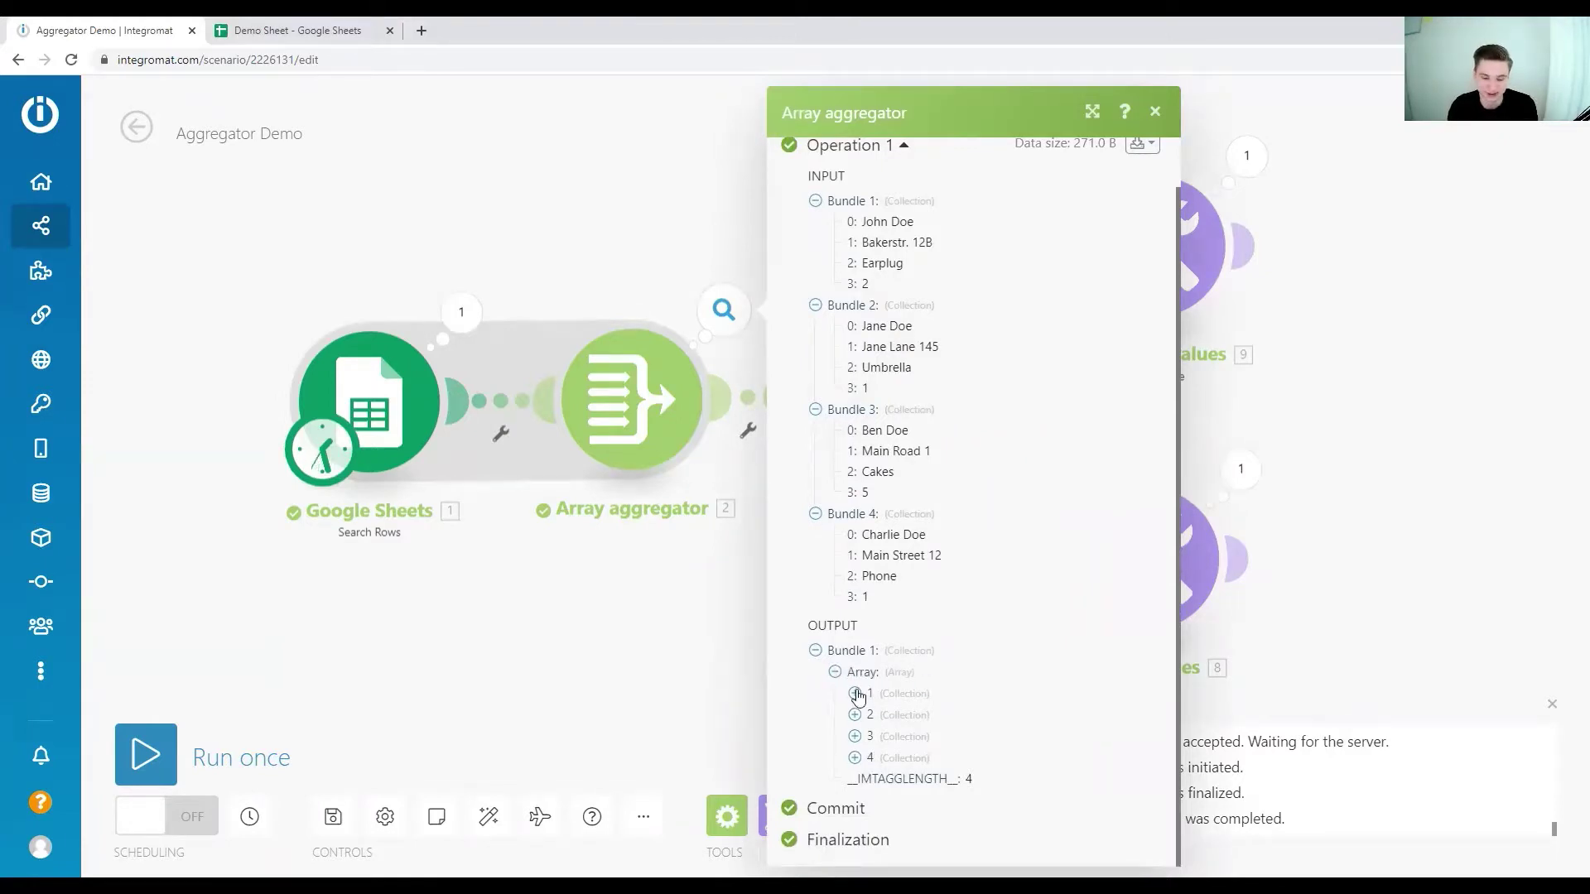
left_click(855, 694)
scroll(911, 679, "down", 2)
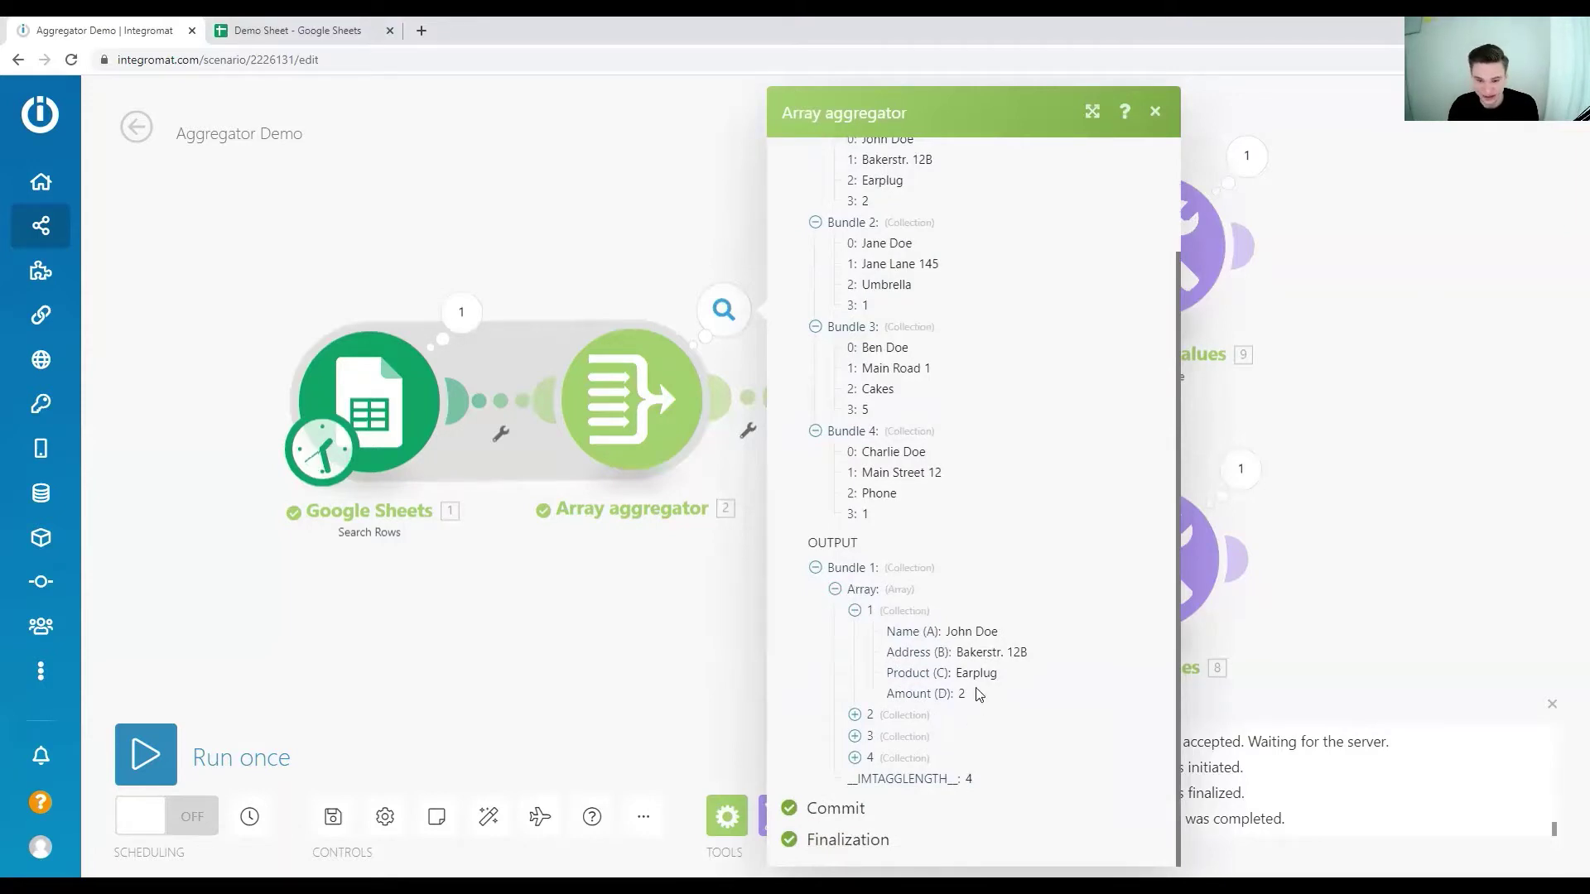
Highlight item 1's Amount, Product and Address values.
left_click_drag(979, 694, 882, 698)
left_click_drag(1004, 673, 872, 679)
left_click_drag(1031, 656, 894, 653)
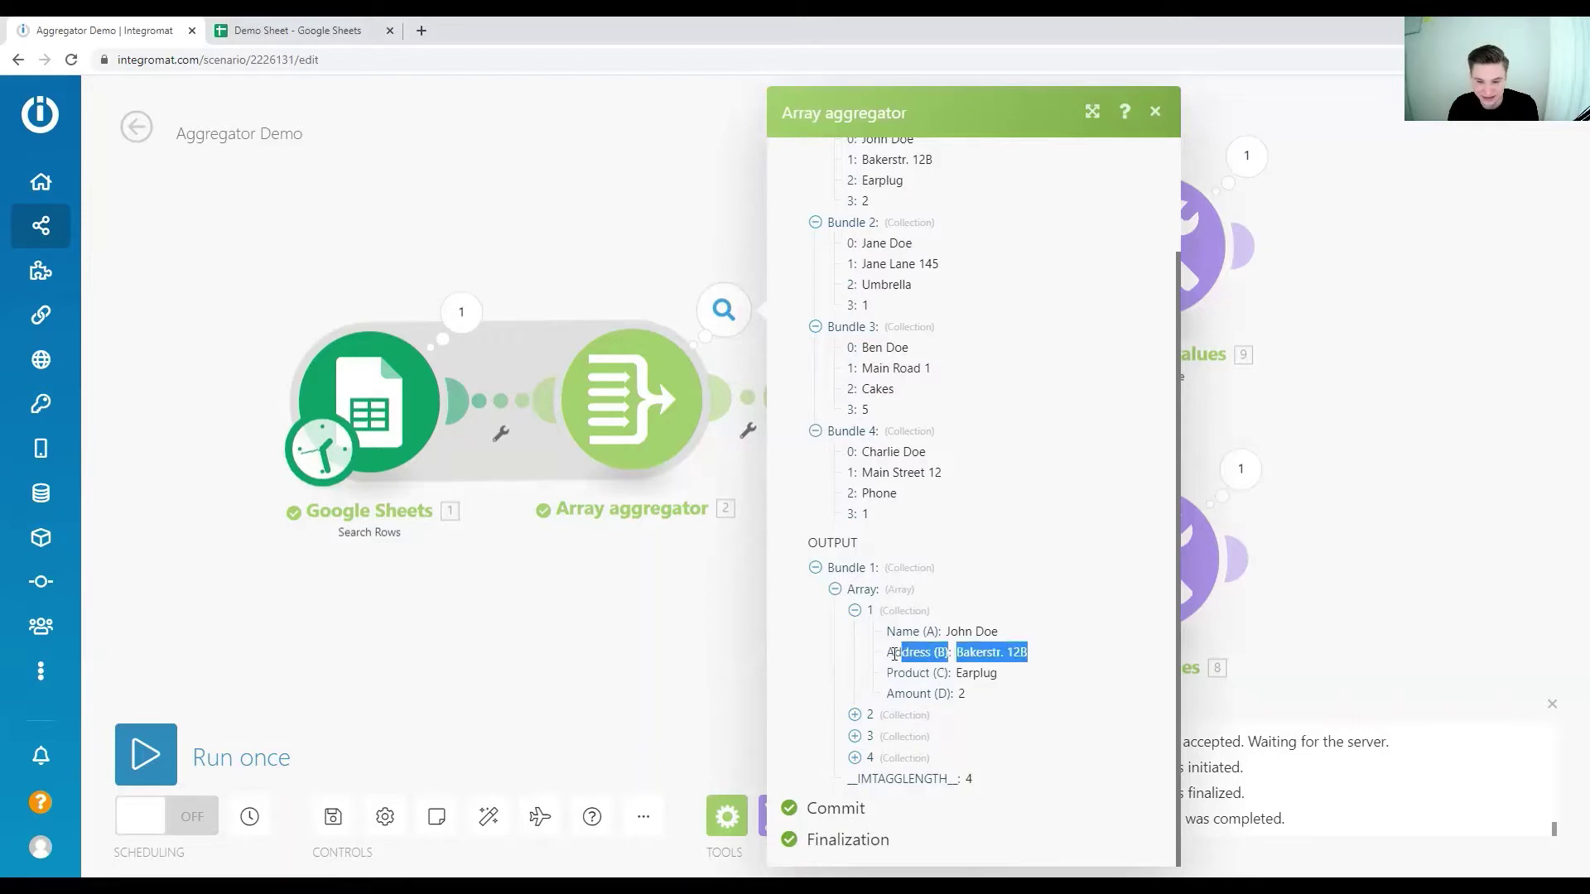
left_click(1018, 651)
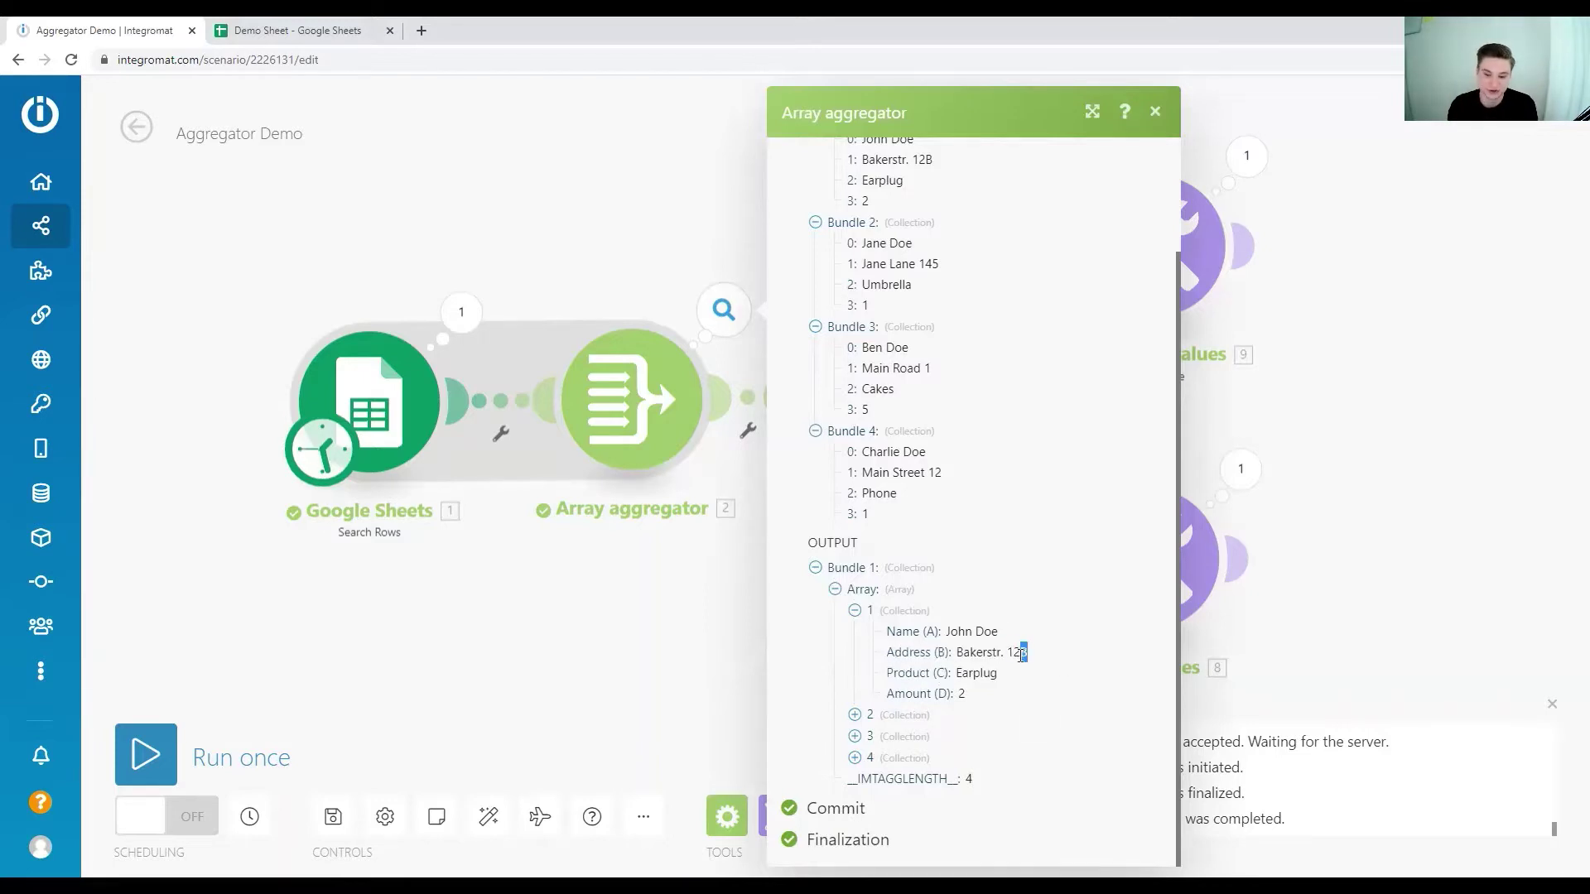
left_click_drag(1021, 654, 959, 654)
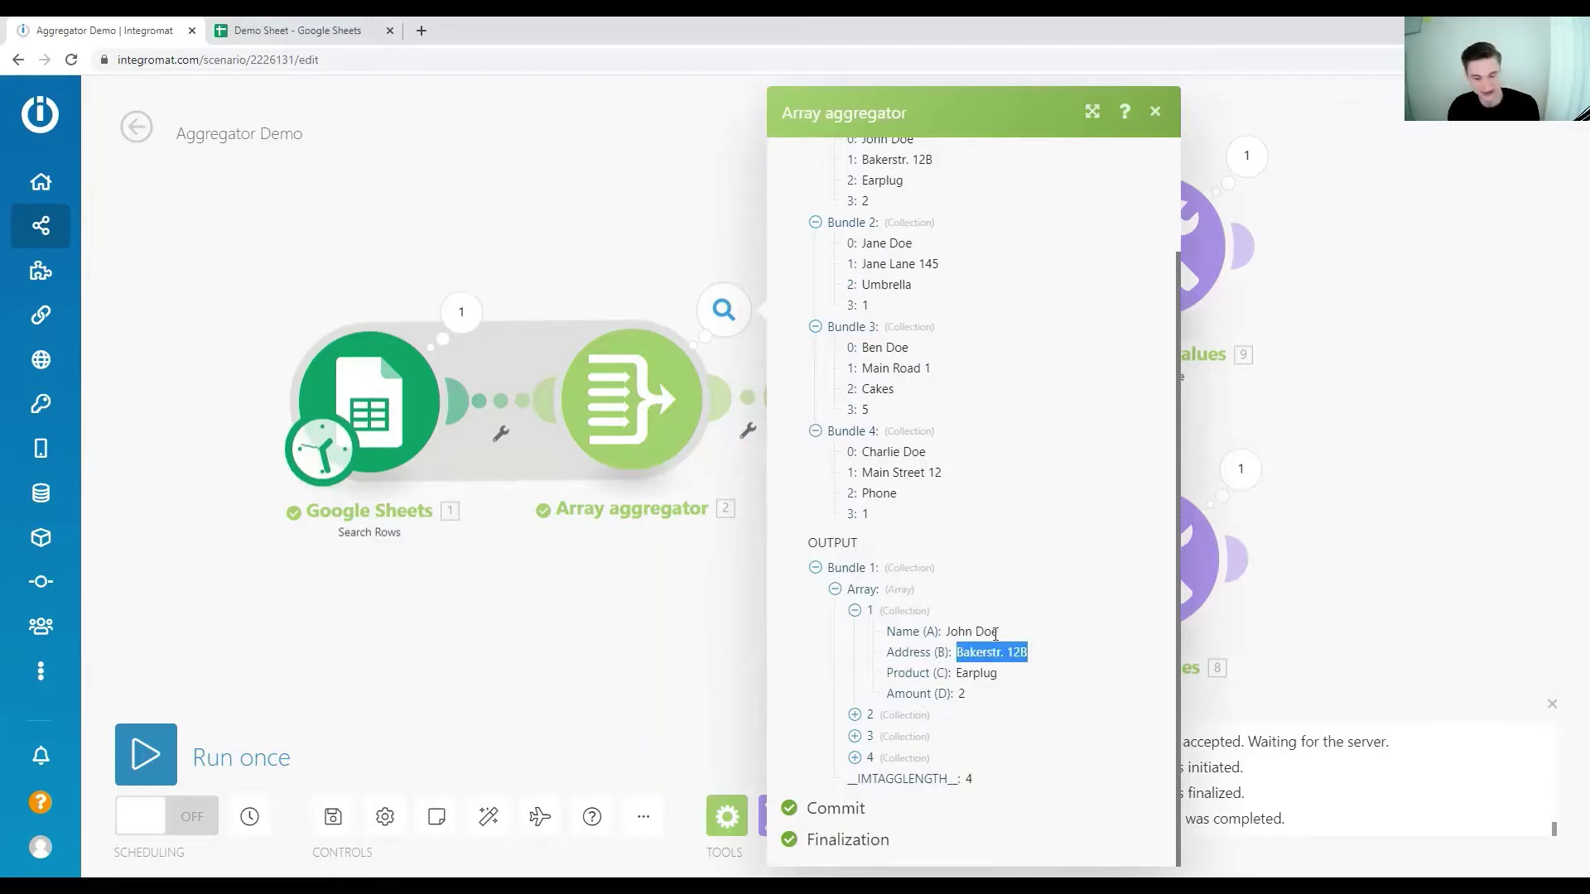
Expand output item 2 and highlight its address value.
left_click(855, 714)
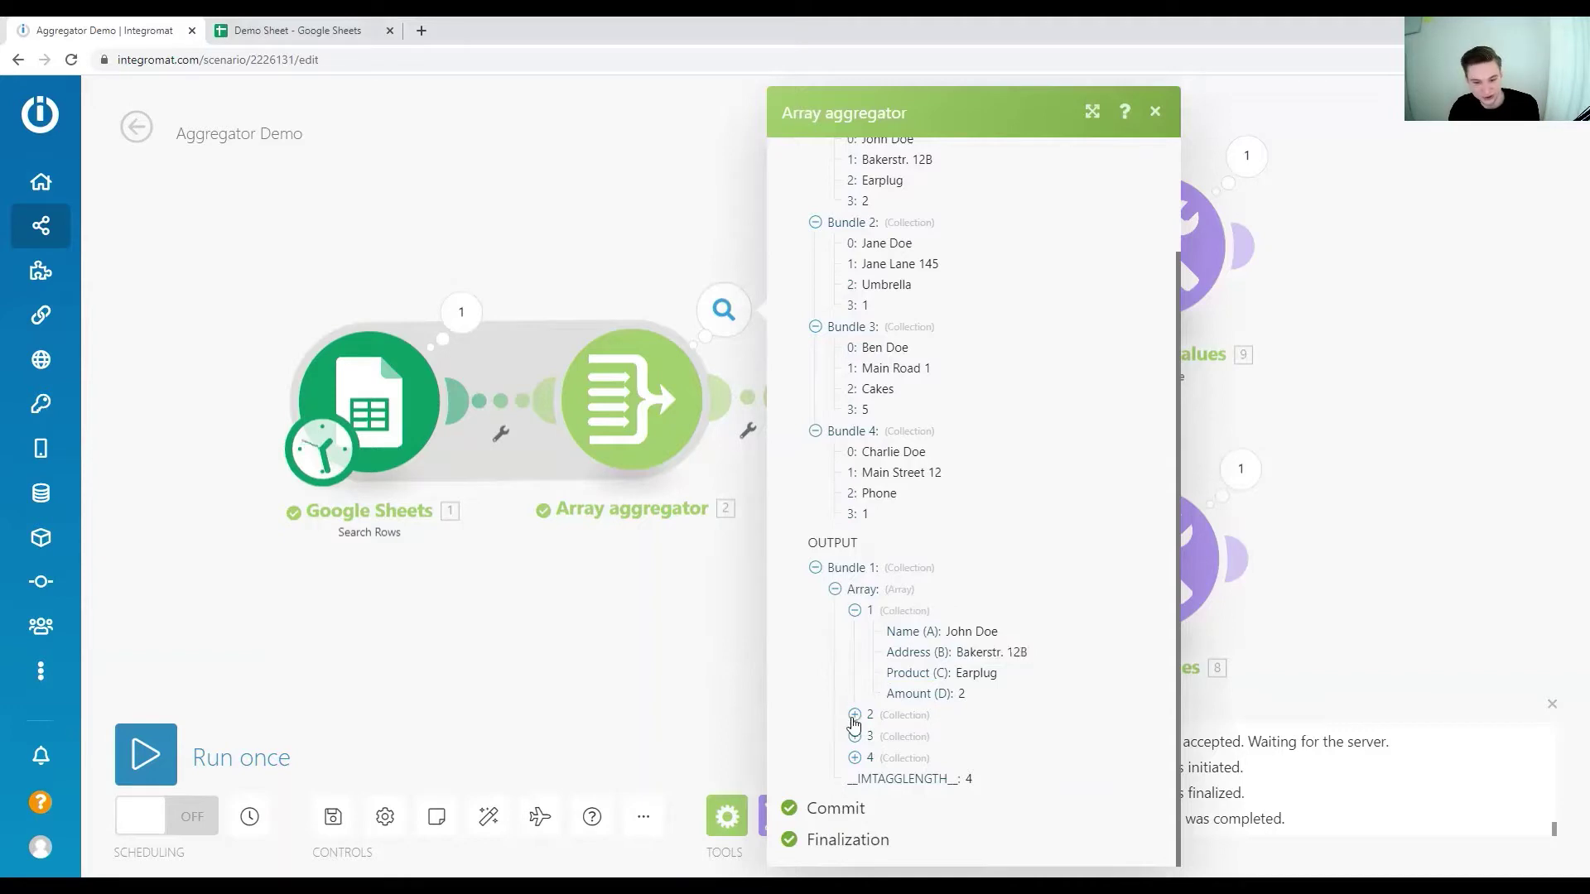
scroll(1035, 700, "down", 1)
left_click_drag(1048, 682, 940, 673)
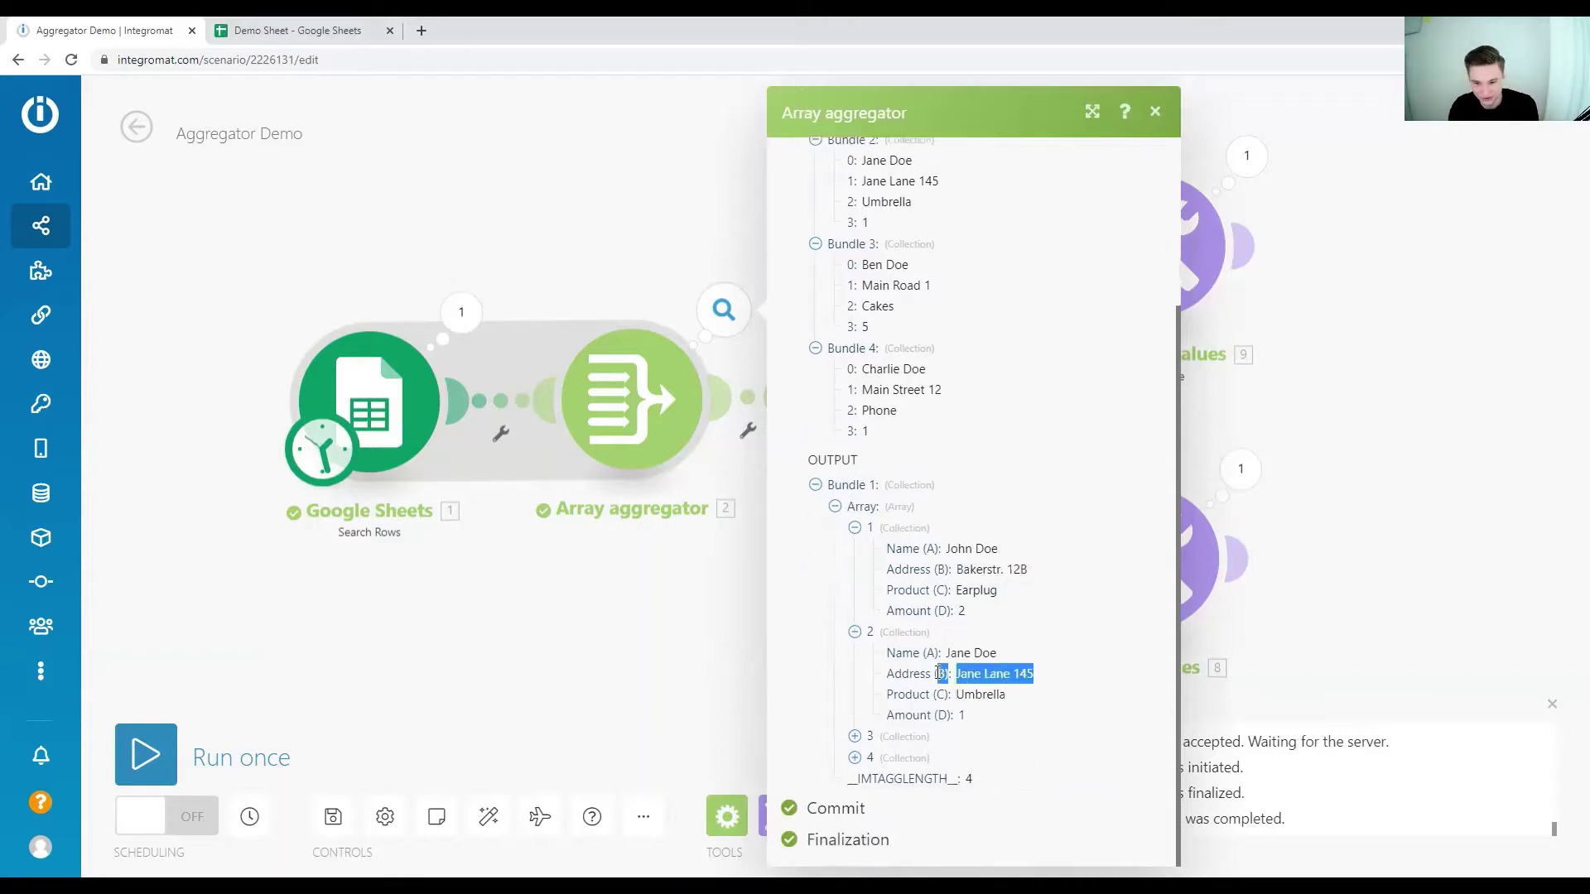
Check the EXTRACT values run output and open that module's settings.
left_click(454, 631)
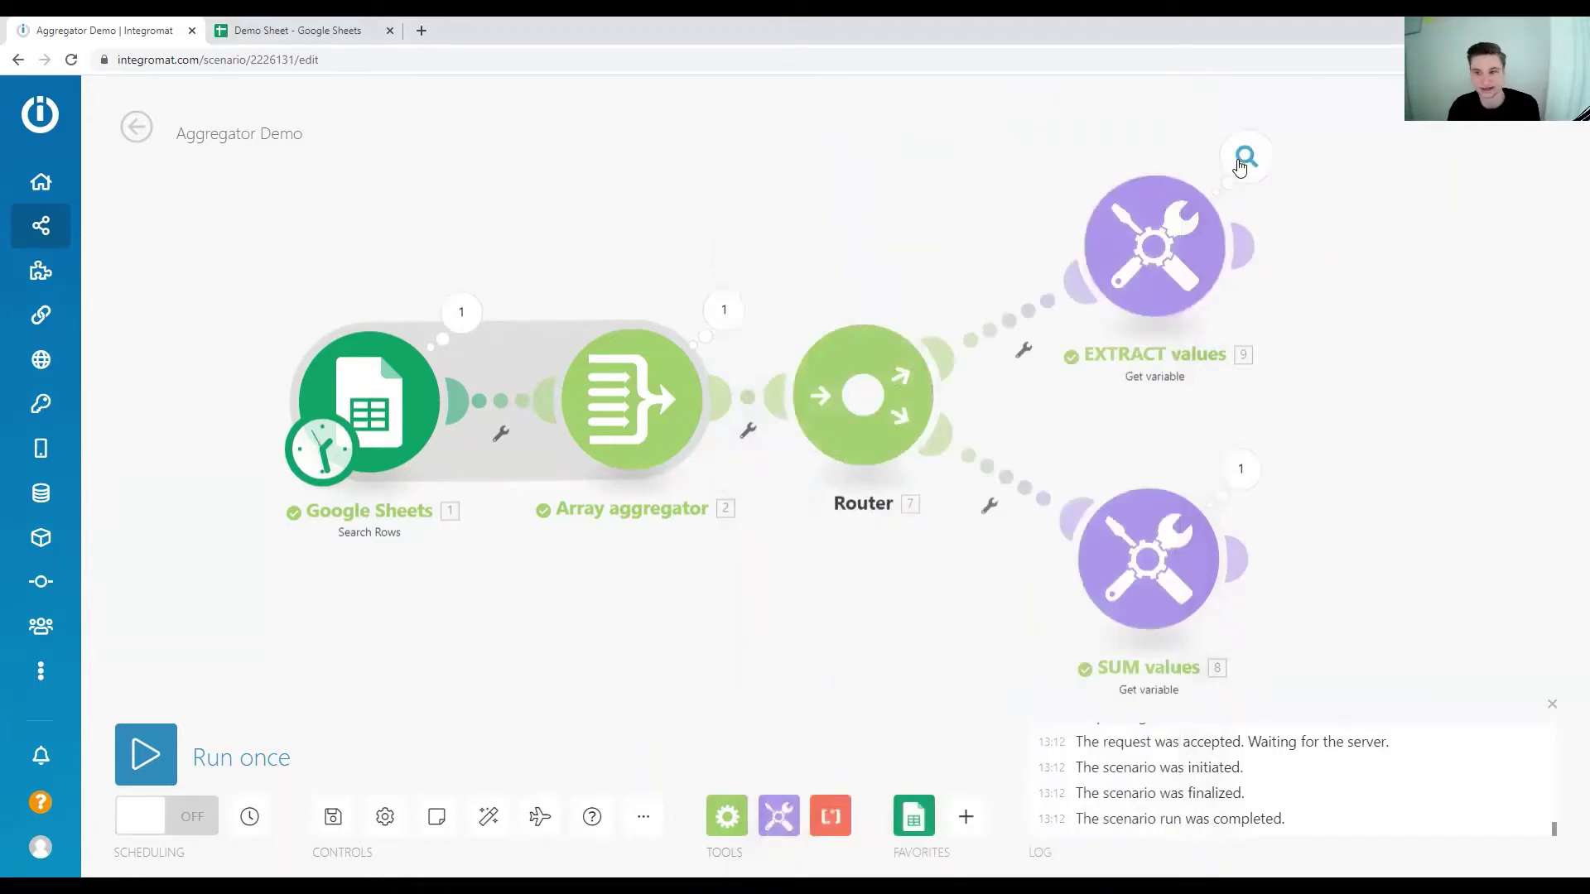
left_click(1246, 156)
left_click(1242, 237)
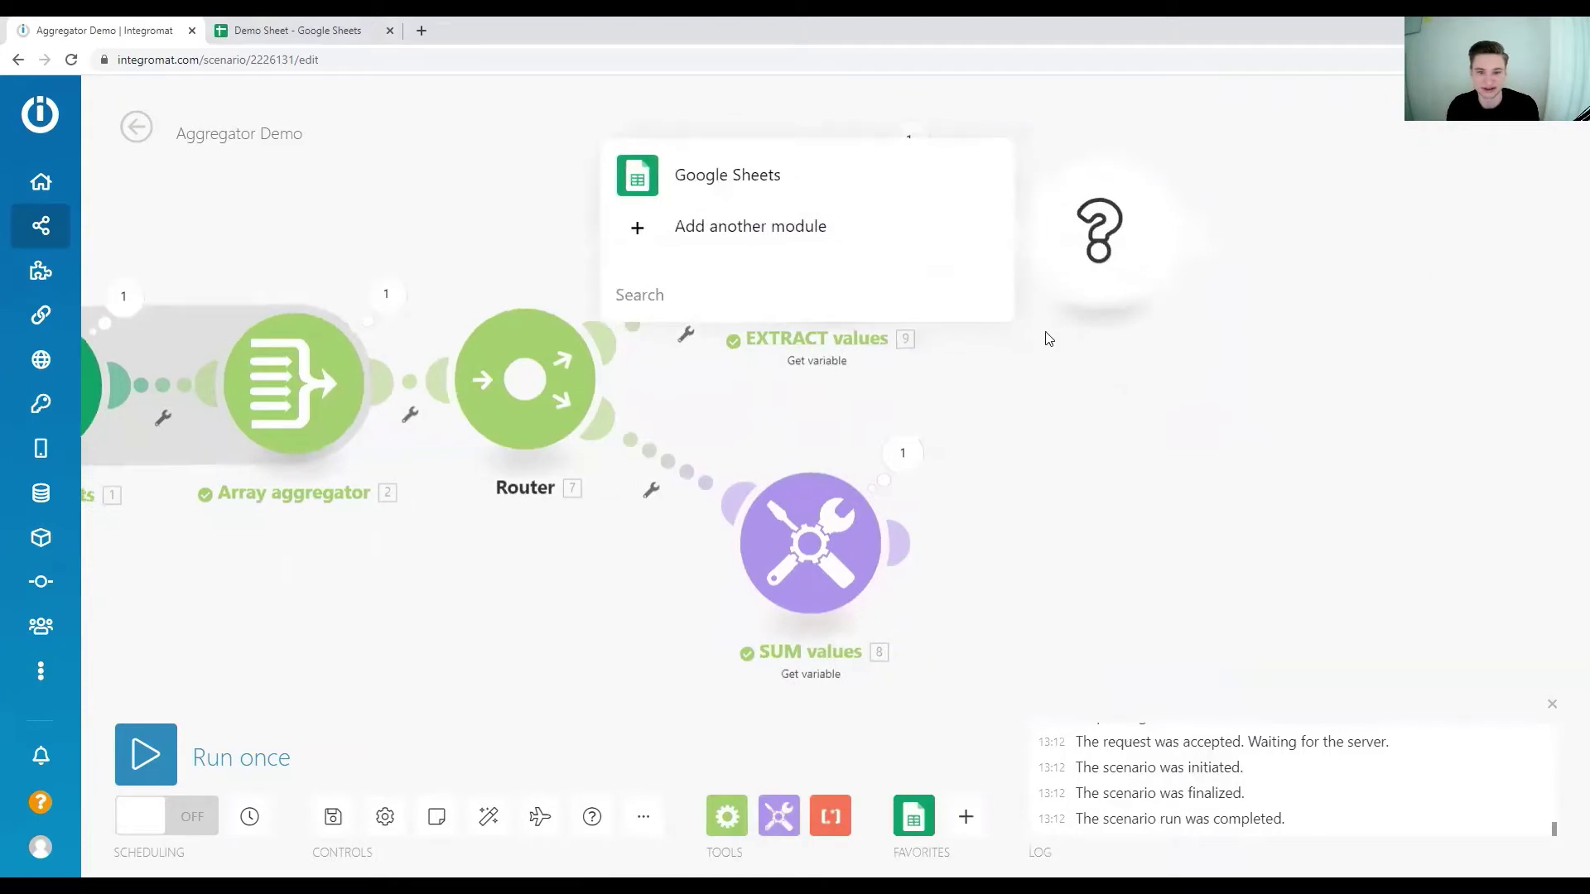
left_click(836, 411)
left_click(862, 168)
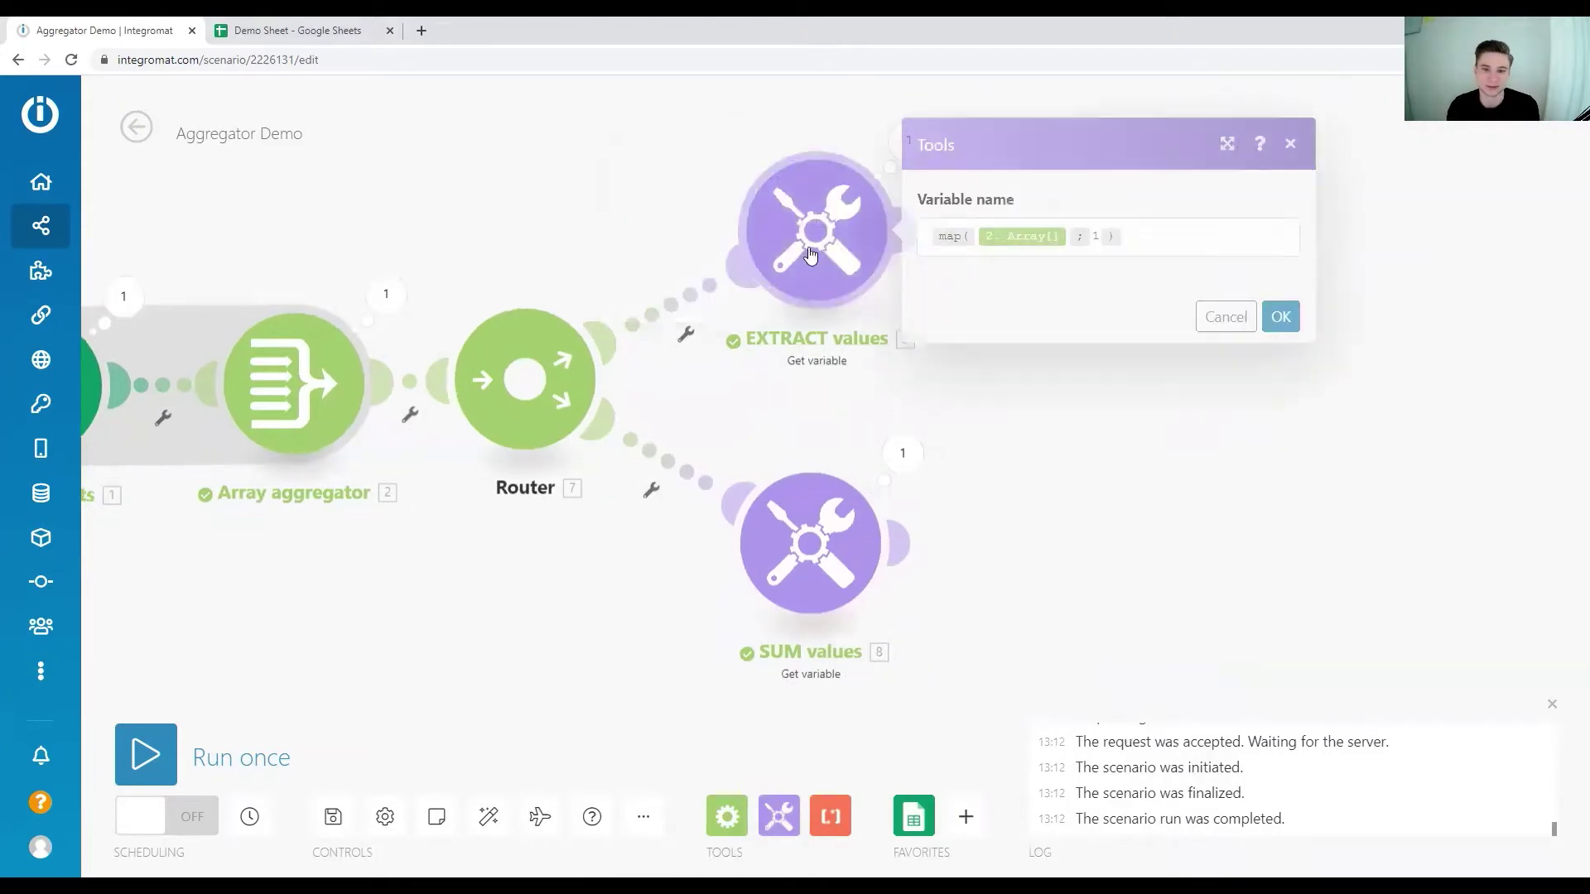
Replace the Variable name formula with map( followed by the mapped 2. Array[].
left_click(1118, 249)
double_click(1095, 237)
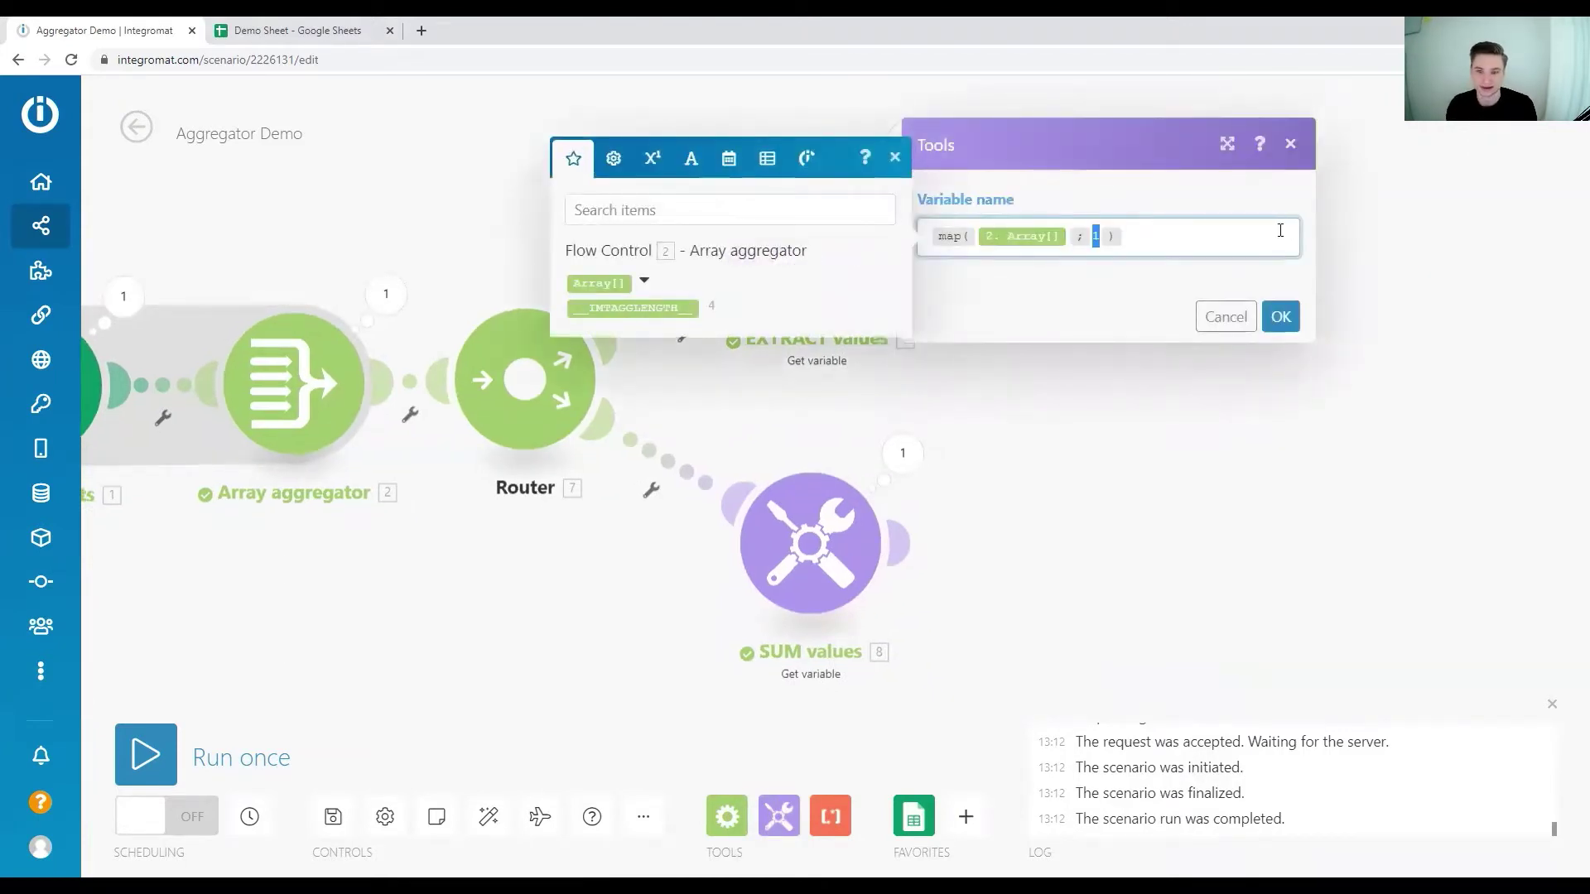
key("ctrl+a")
key("BackSpace")
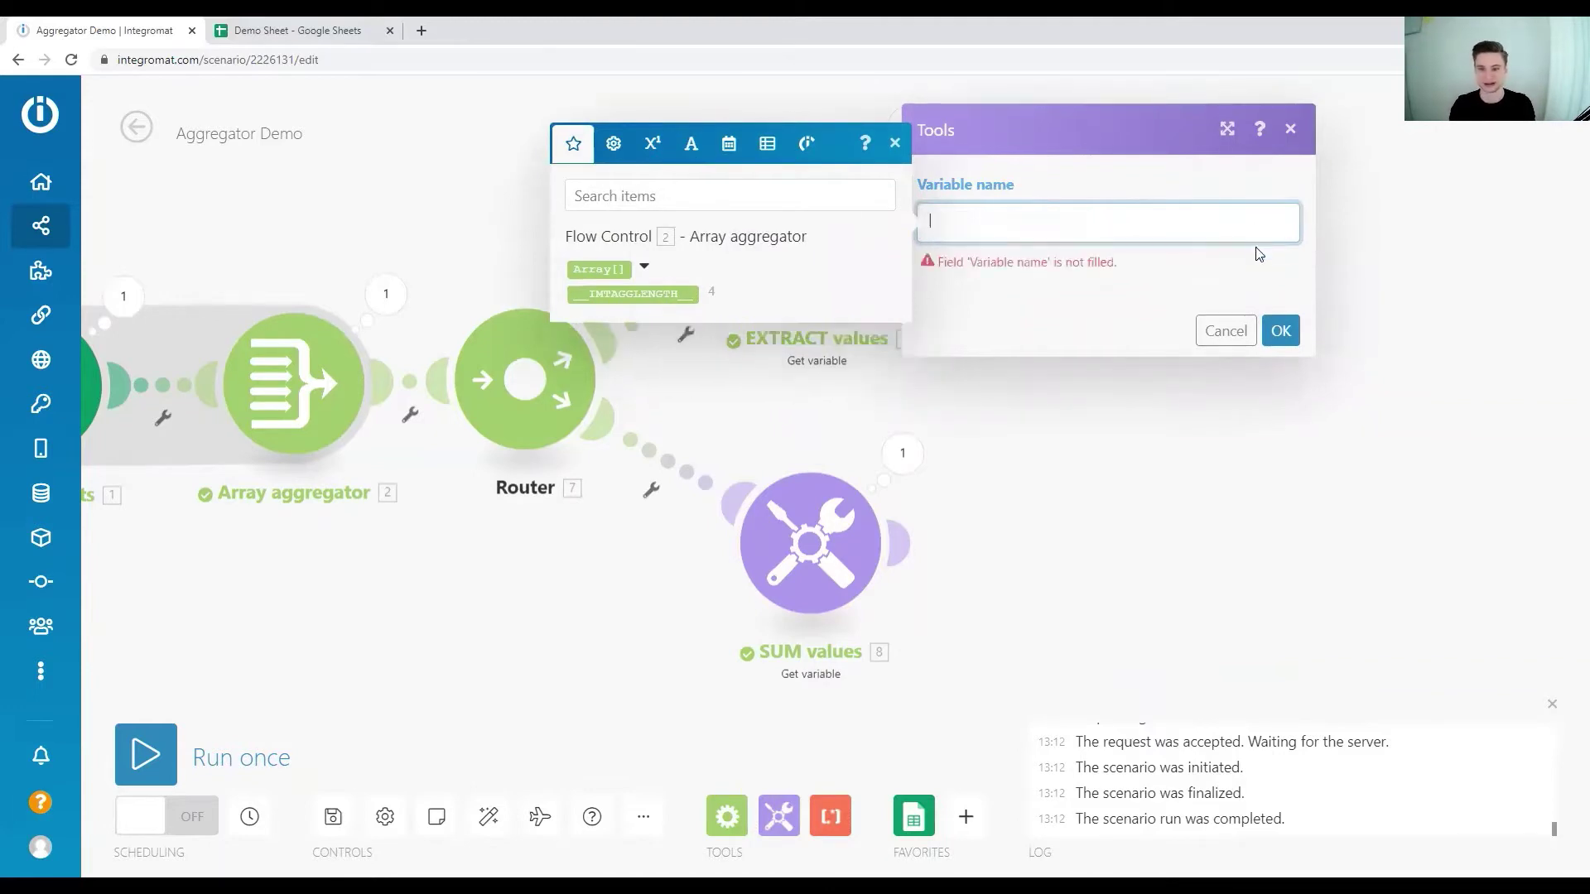
type("map(")
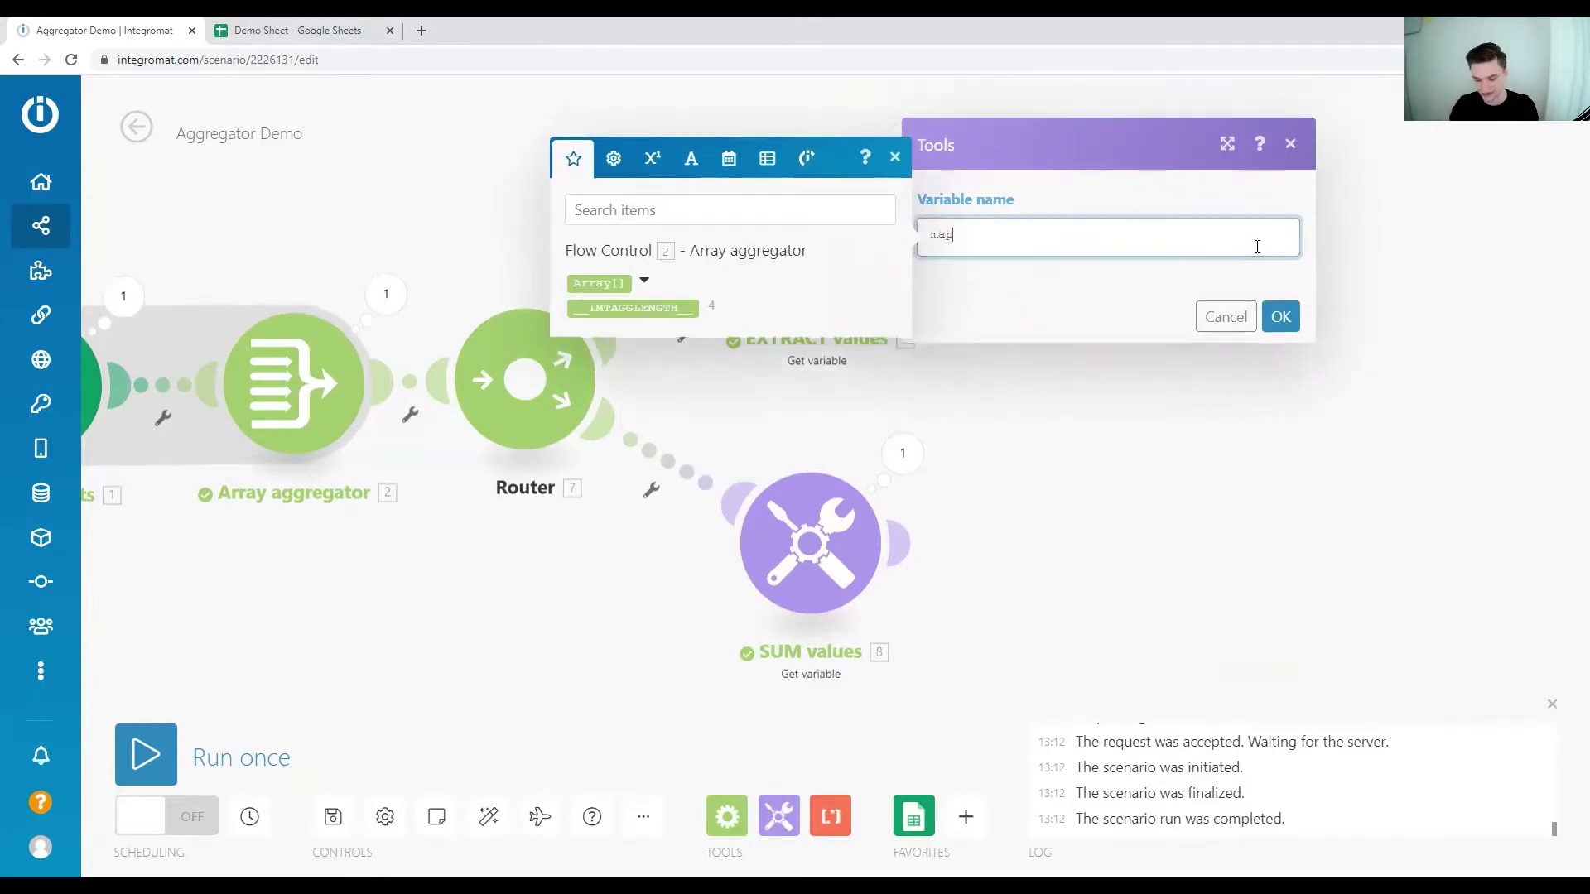
left_click(644, 280)
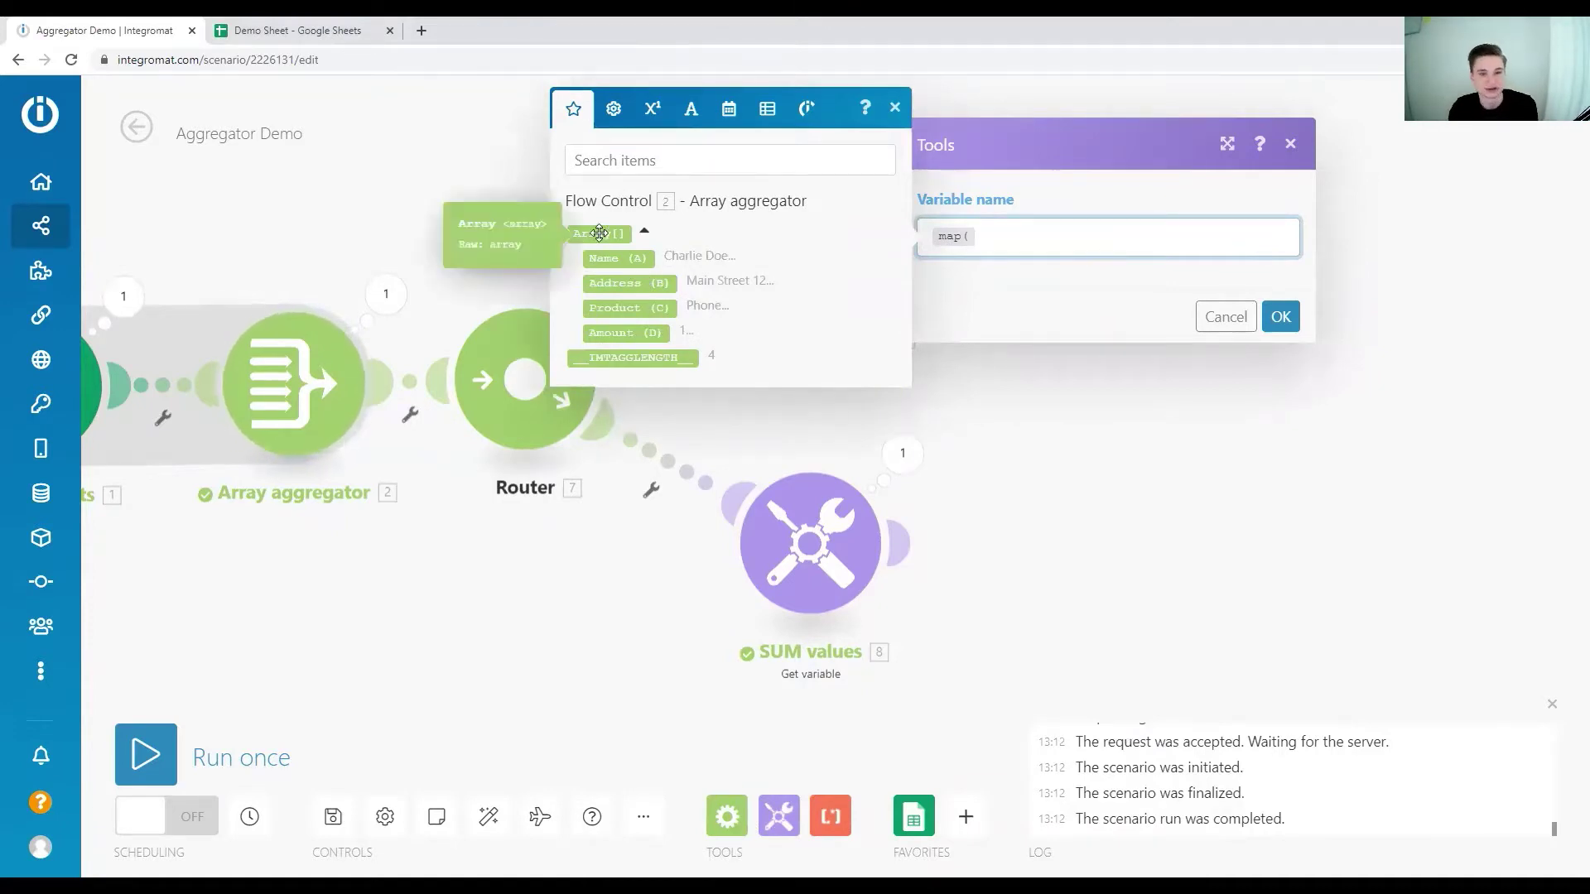
left_click_drag(628, 239, 935, 252)
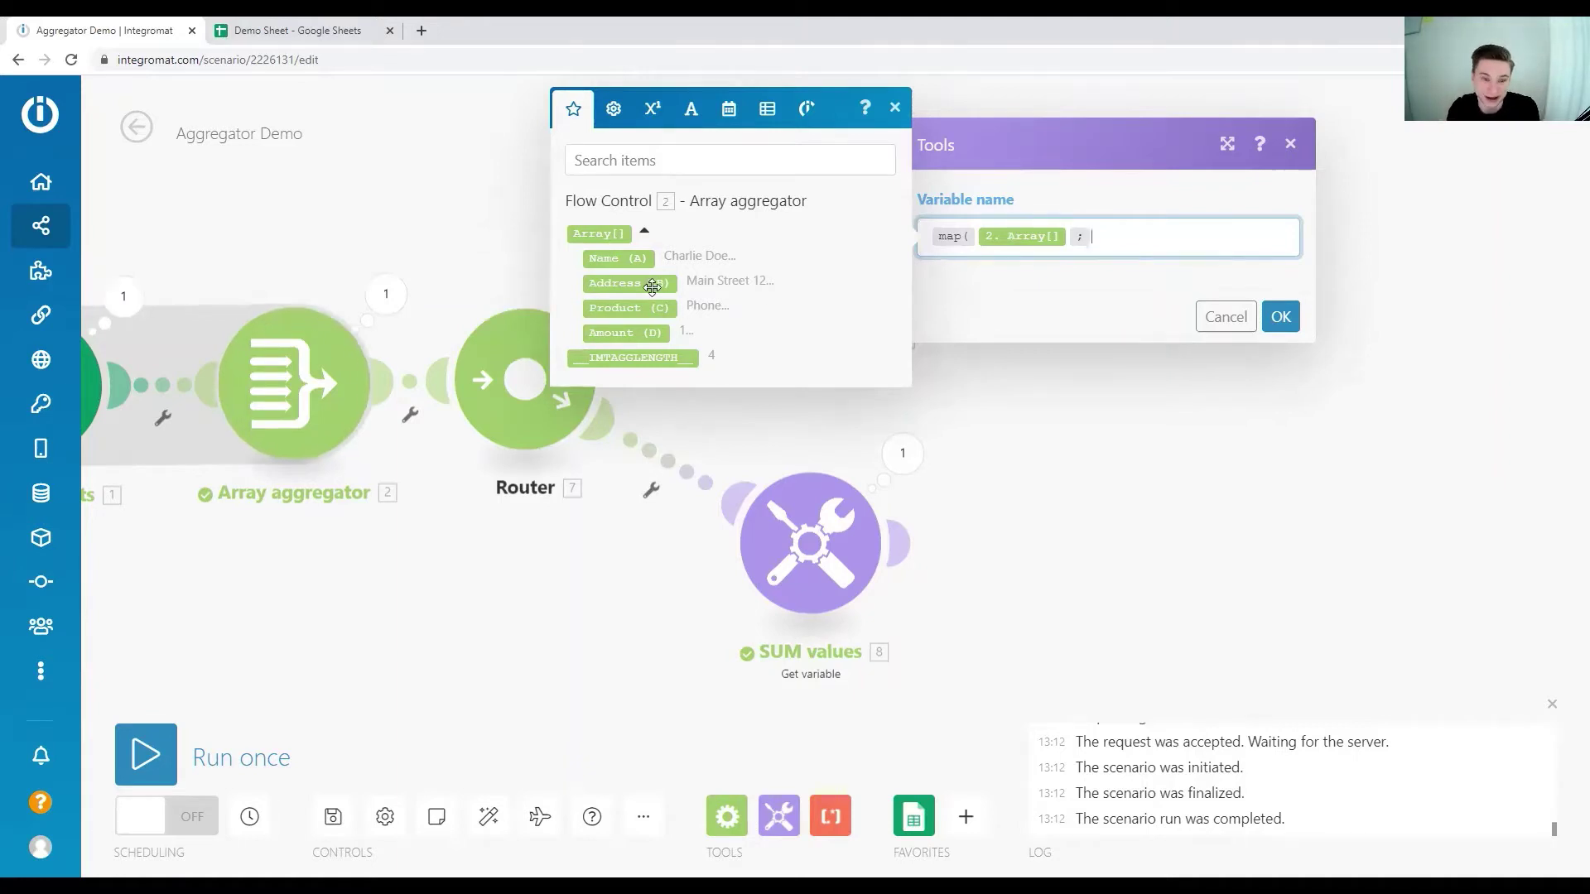
Collapse and re-expand the Array field list in the mapping panel.
left_click(645, 232)
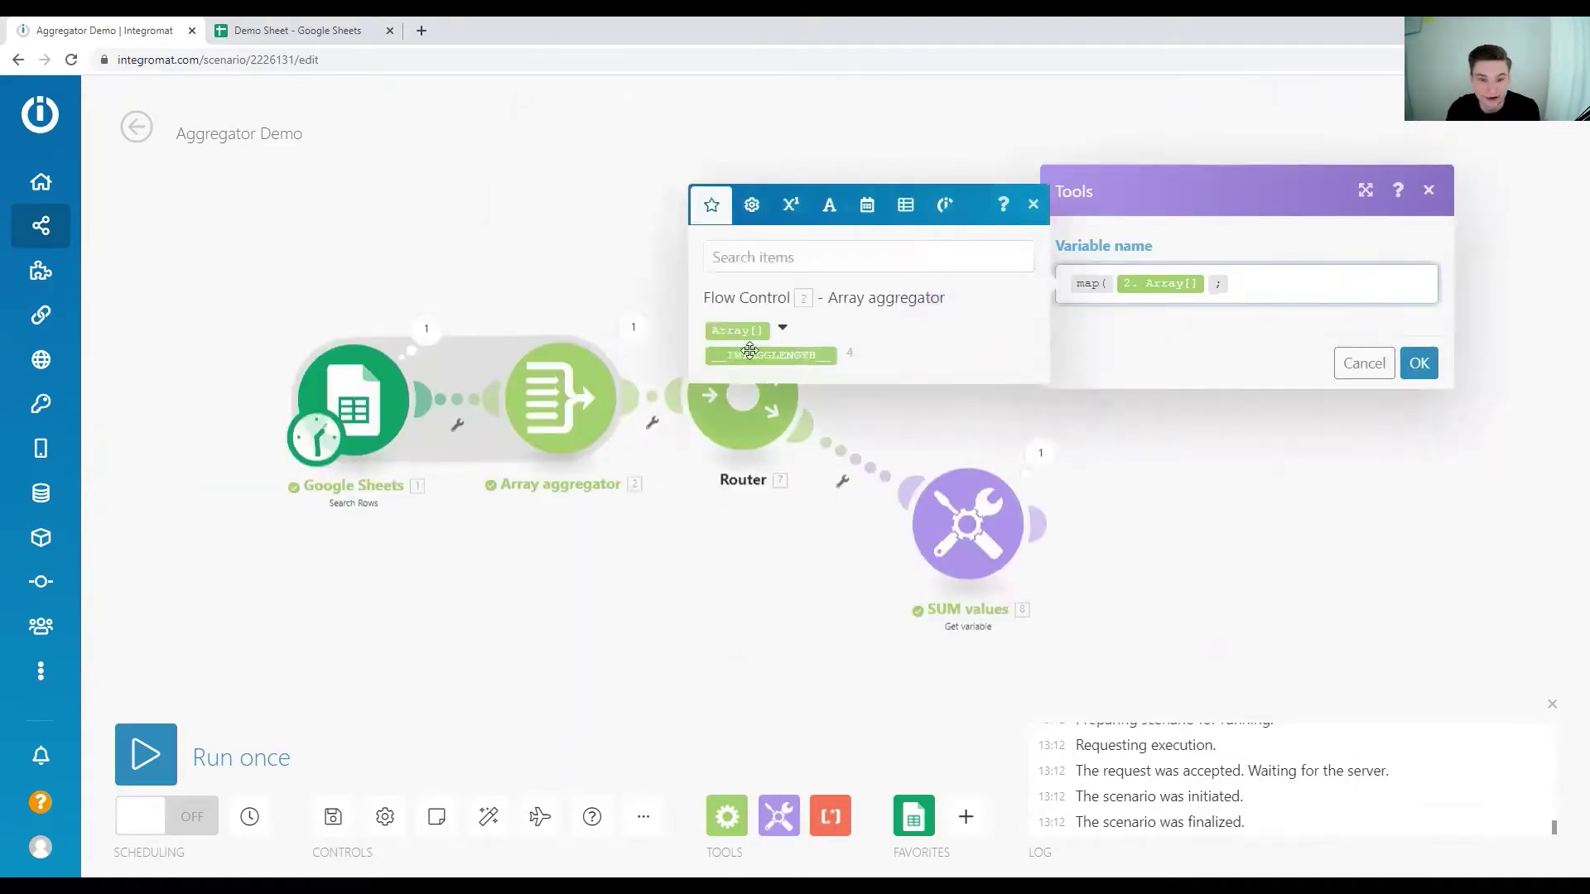
left_click(781, 328)
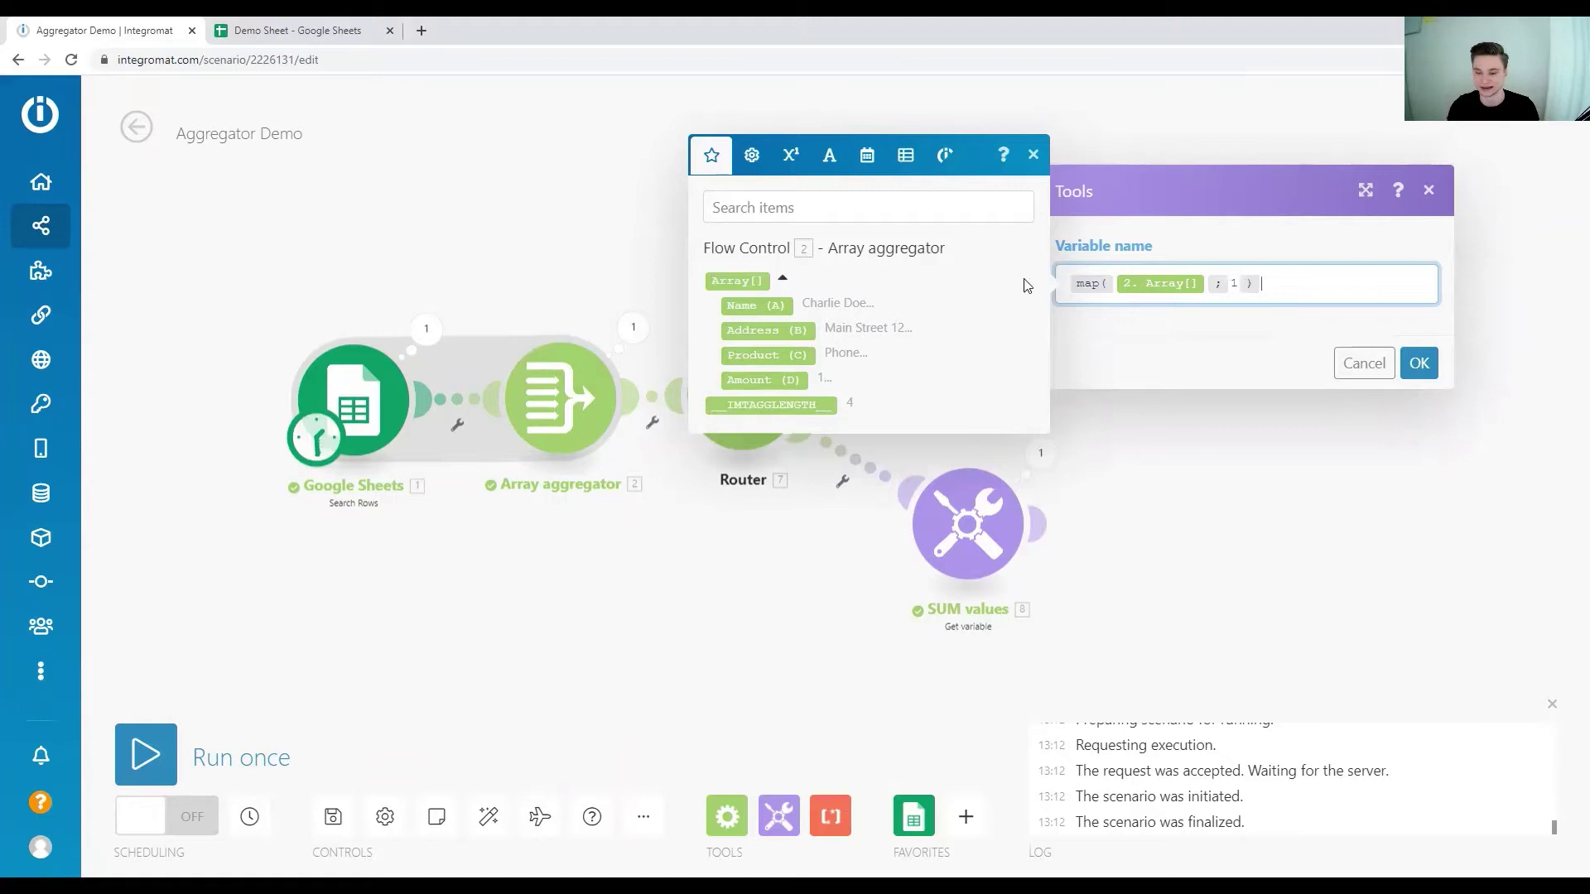
Confirm the EXTRACT values formula and run the scenario once.
left_click(1419, 364)
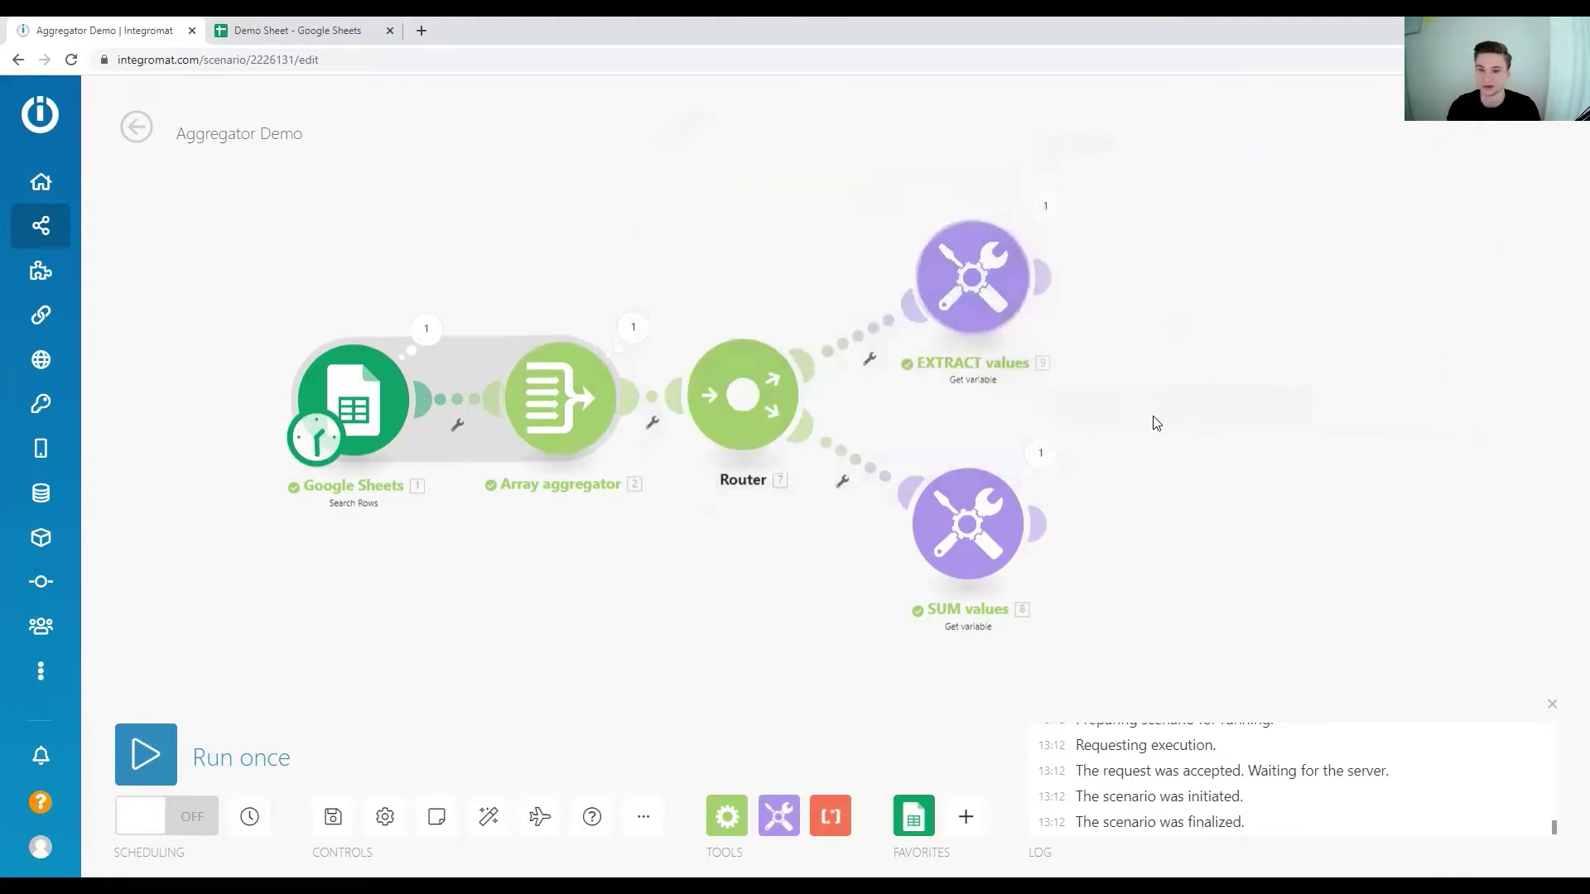
mouse_move(201, 811)
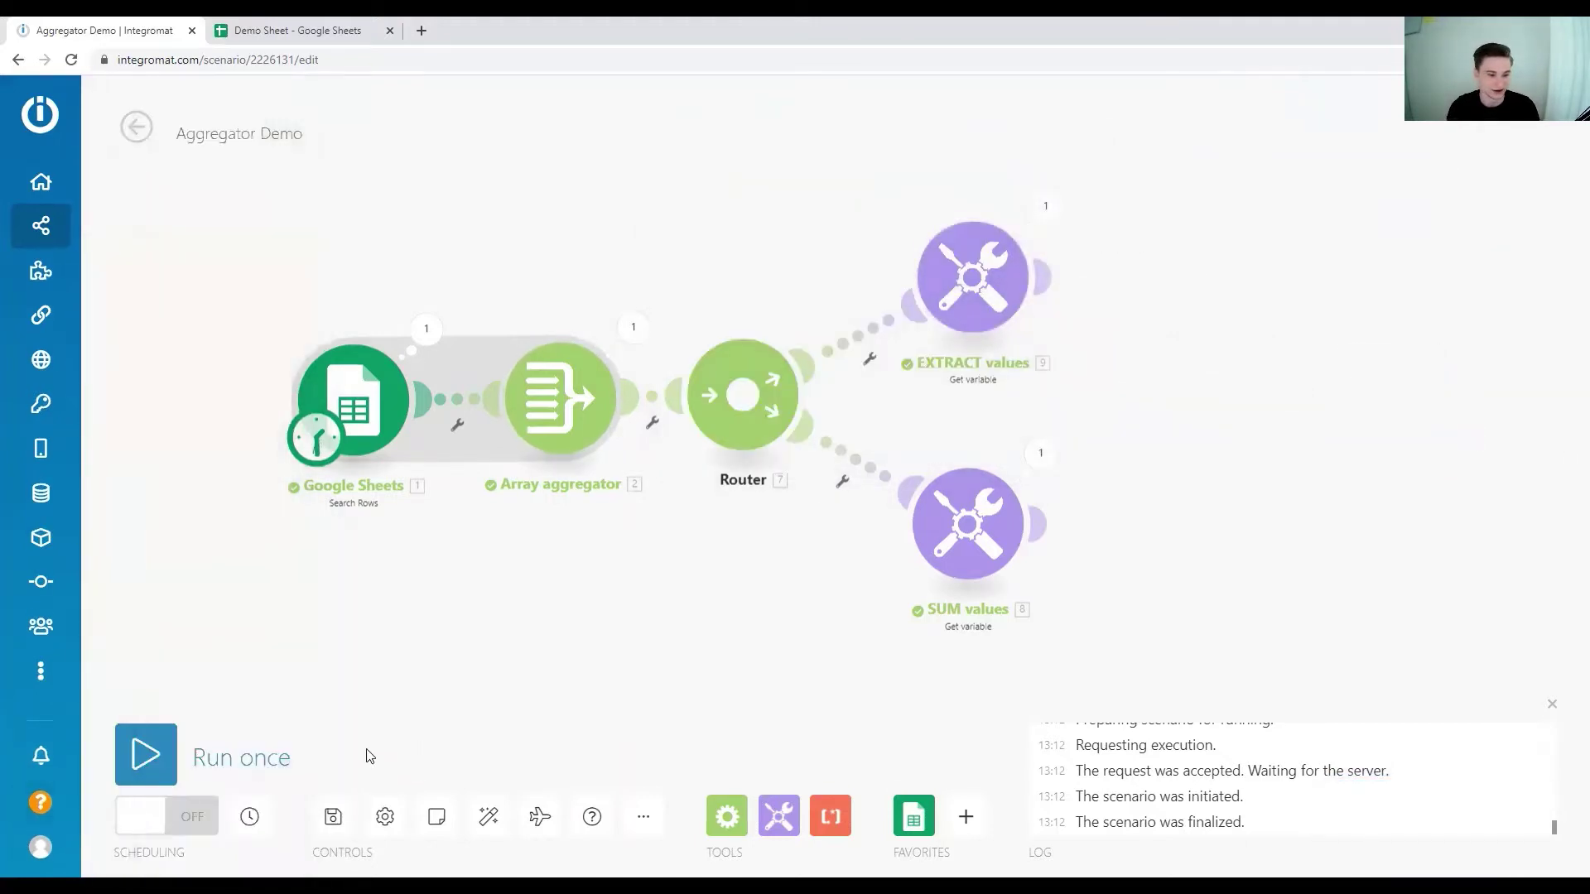
left_click(146, 754)
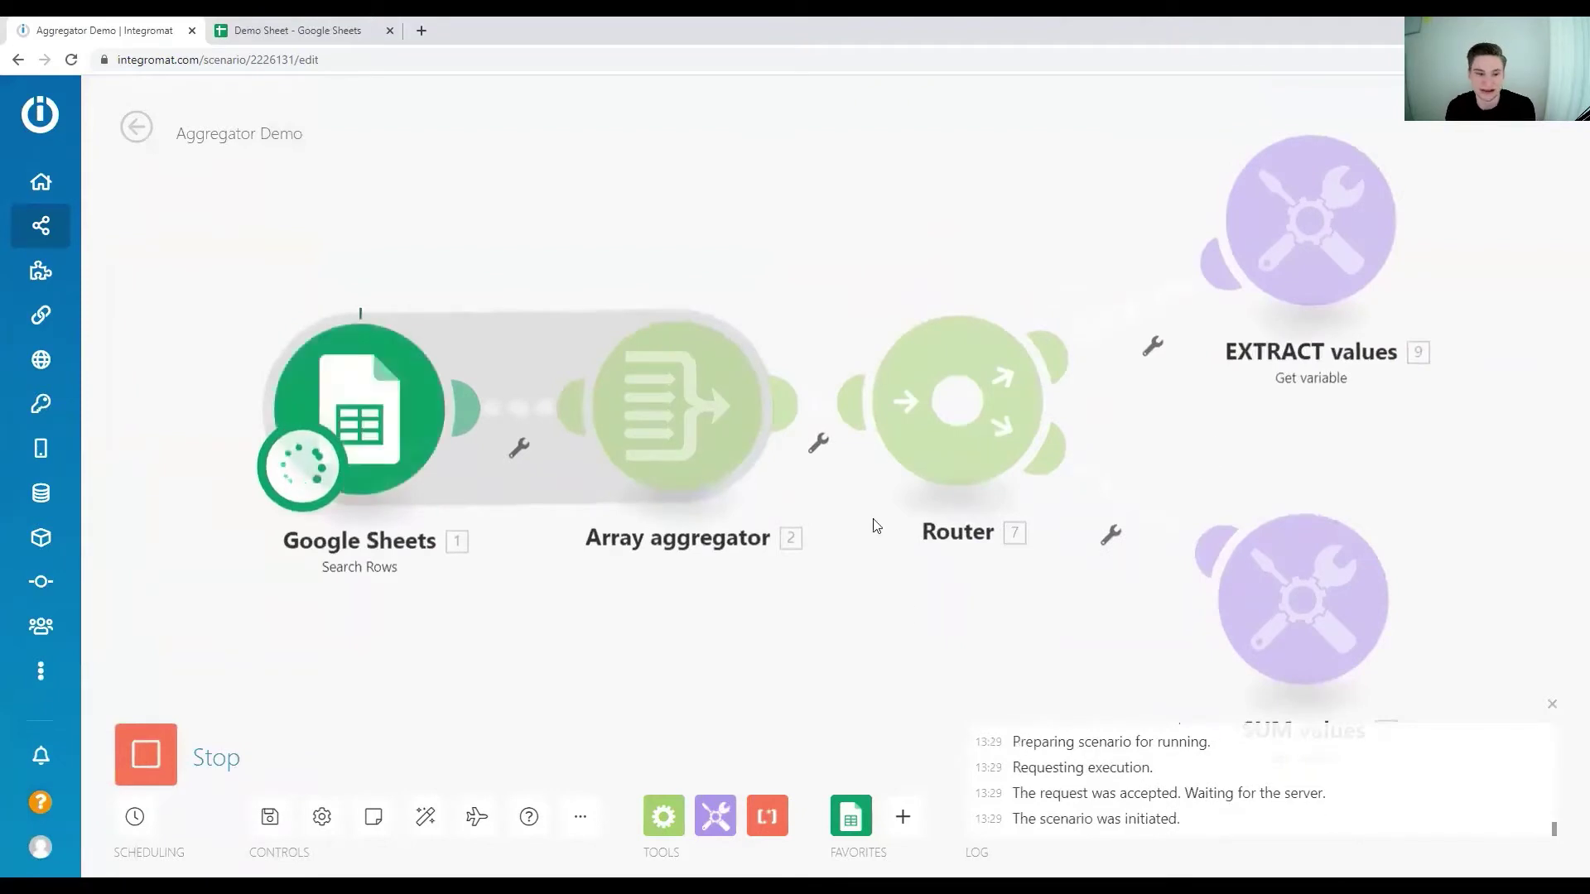
left_click_drag(1027, 596, 770, 649)
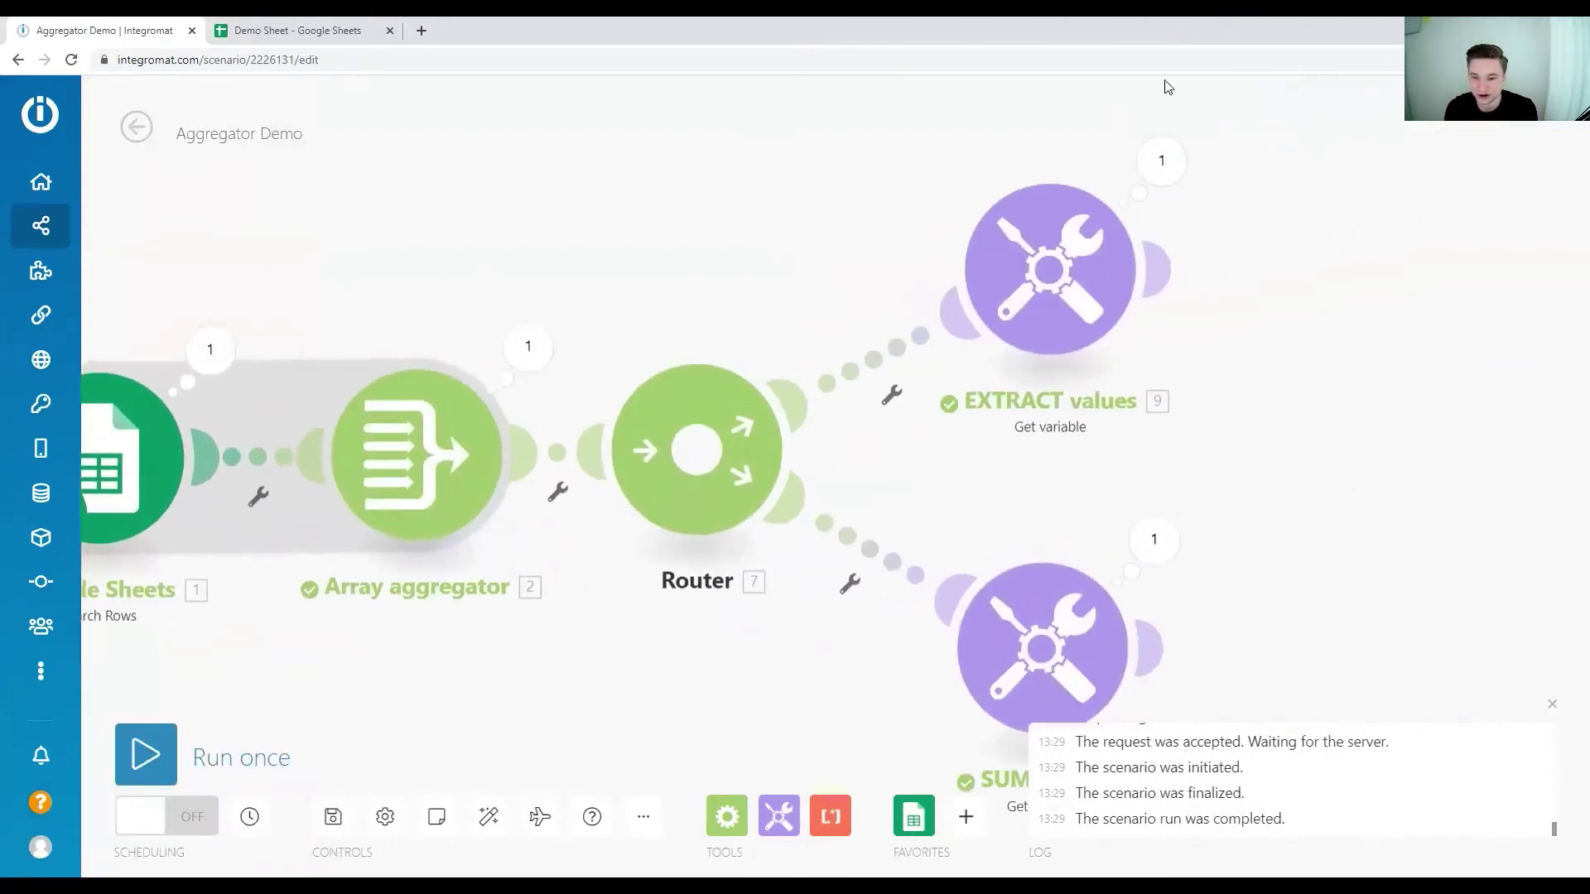
Inspect the Array aggregator output, marking the first item's address and product.
left_click(1158, 191)
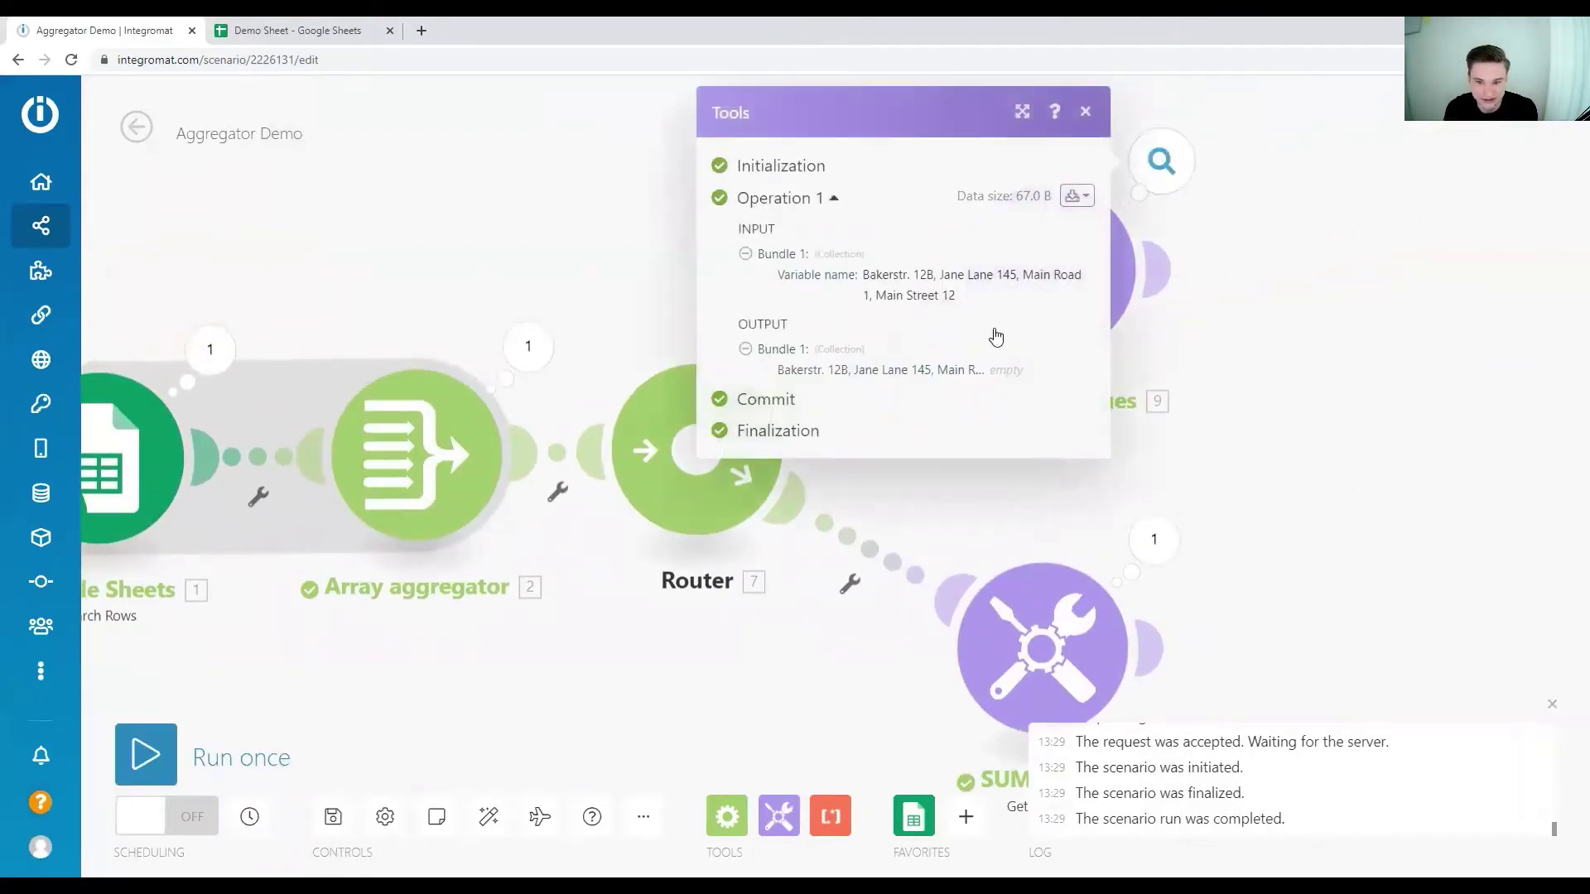
left_click(679, 649)
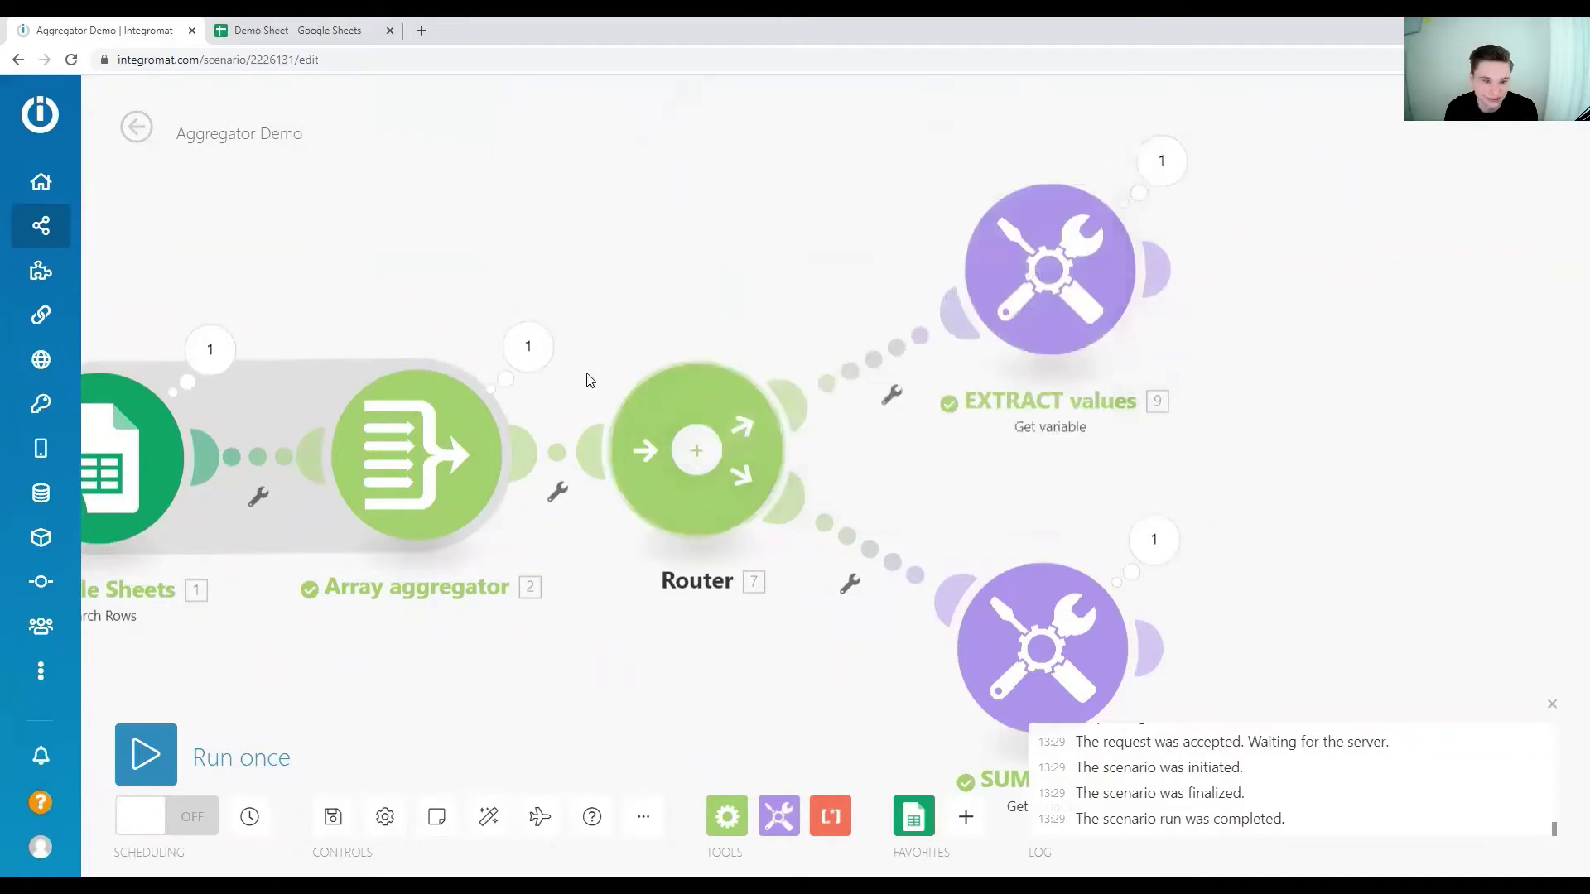
left_click(527, 346)
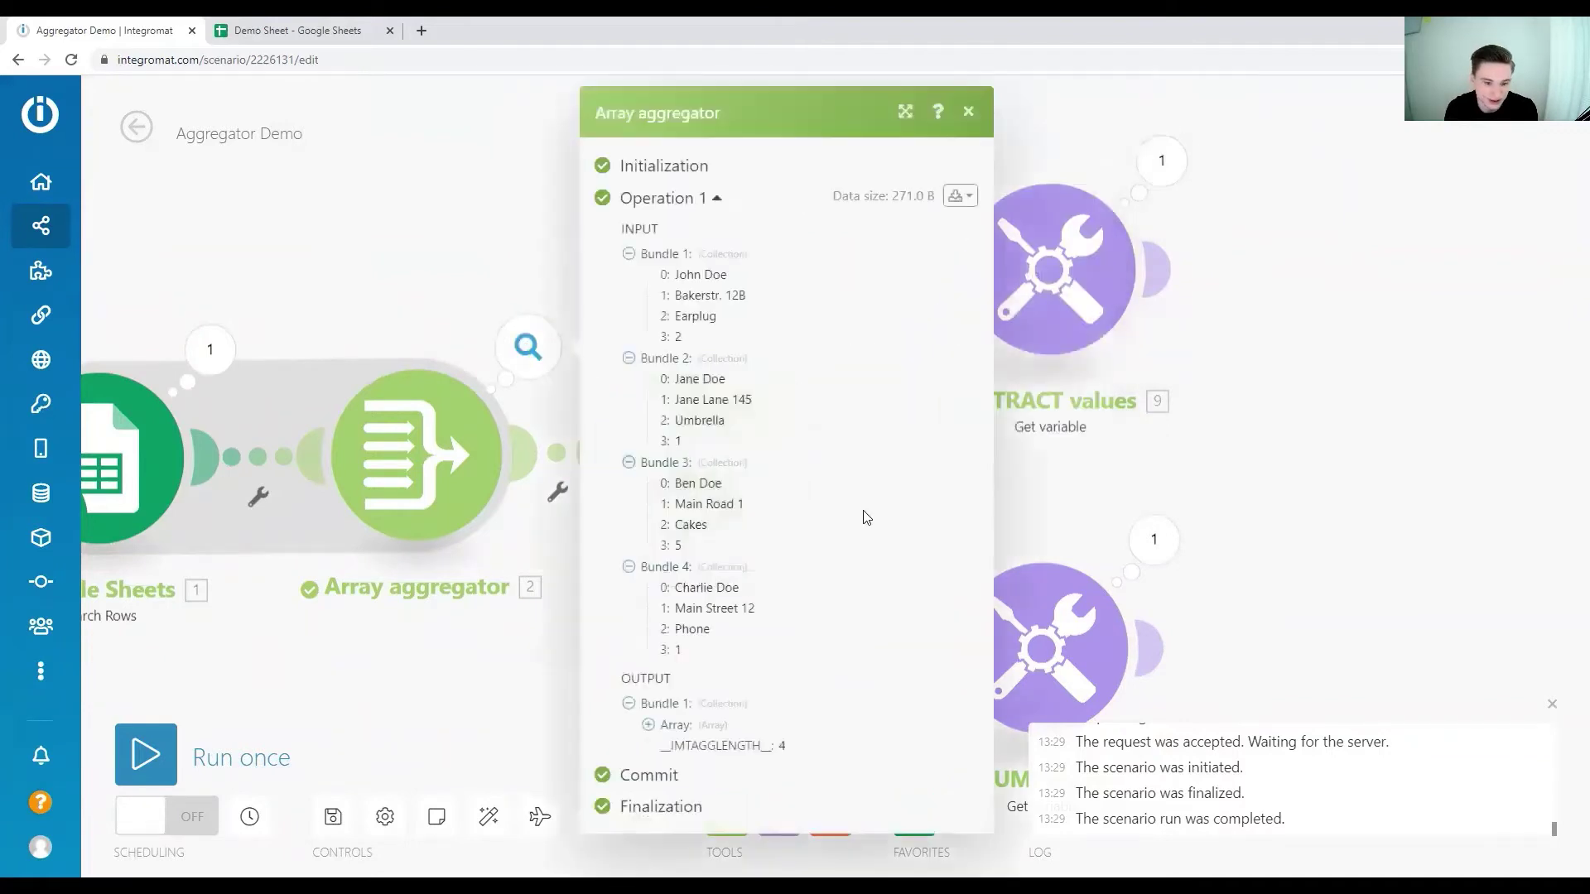
left_click(649, 725)
scroll(666, 700, "down", 1)
left_click(667, 693)
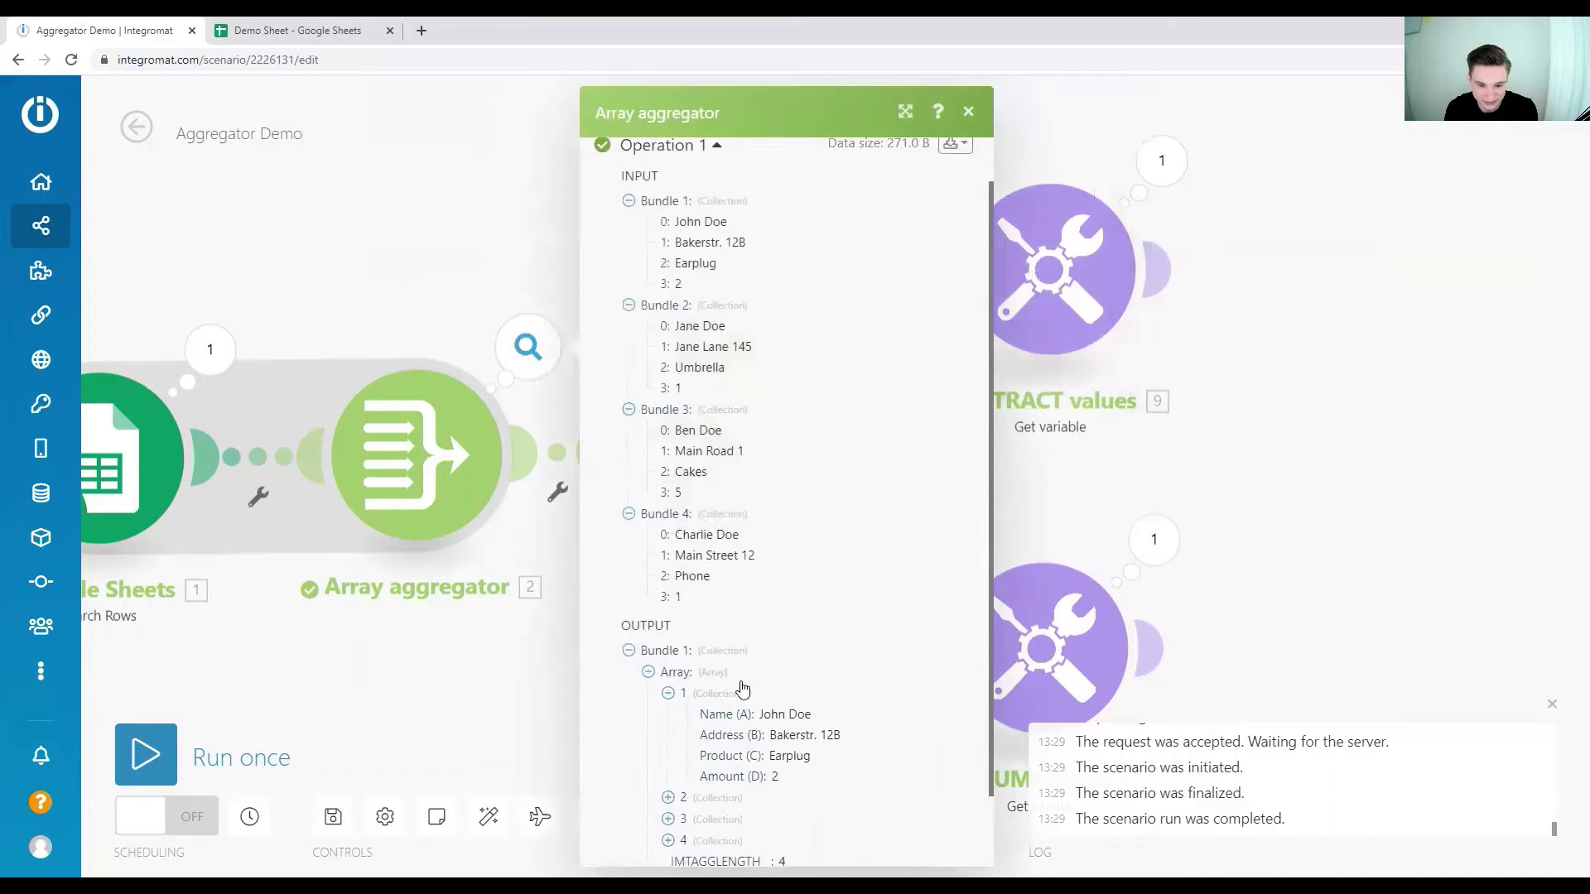
scroll(828, 662, "down", 2)
left_click_drag(836, 667, 699, 666)
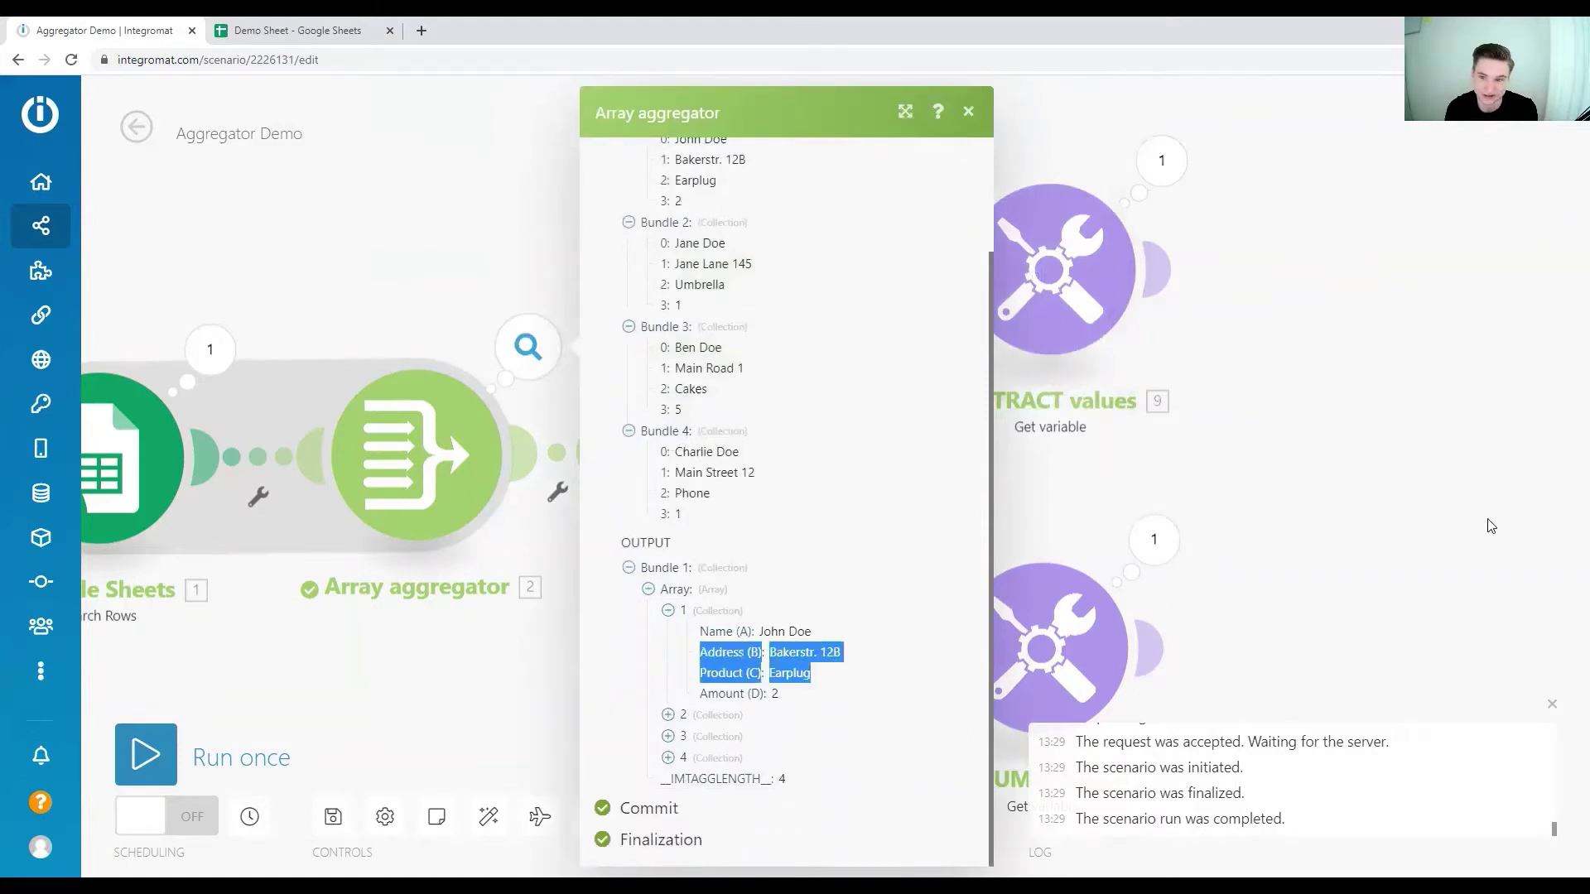
left_click(1491, 526)
Review the four client addresses output by EXTRACT values, then reopen the aggregator results.
left_click(1159, 160)
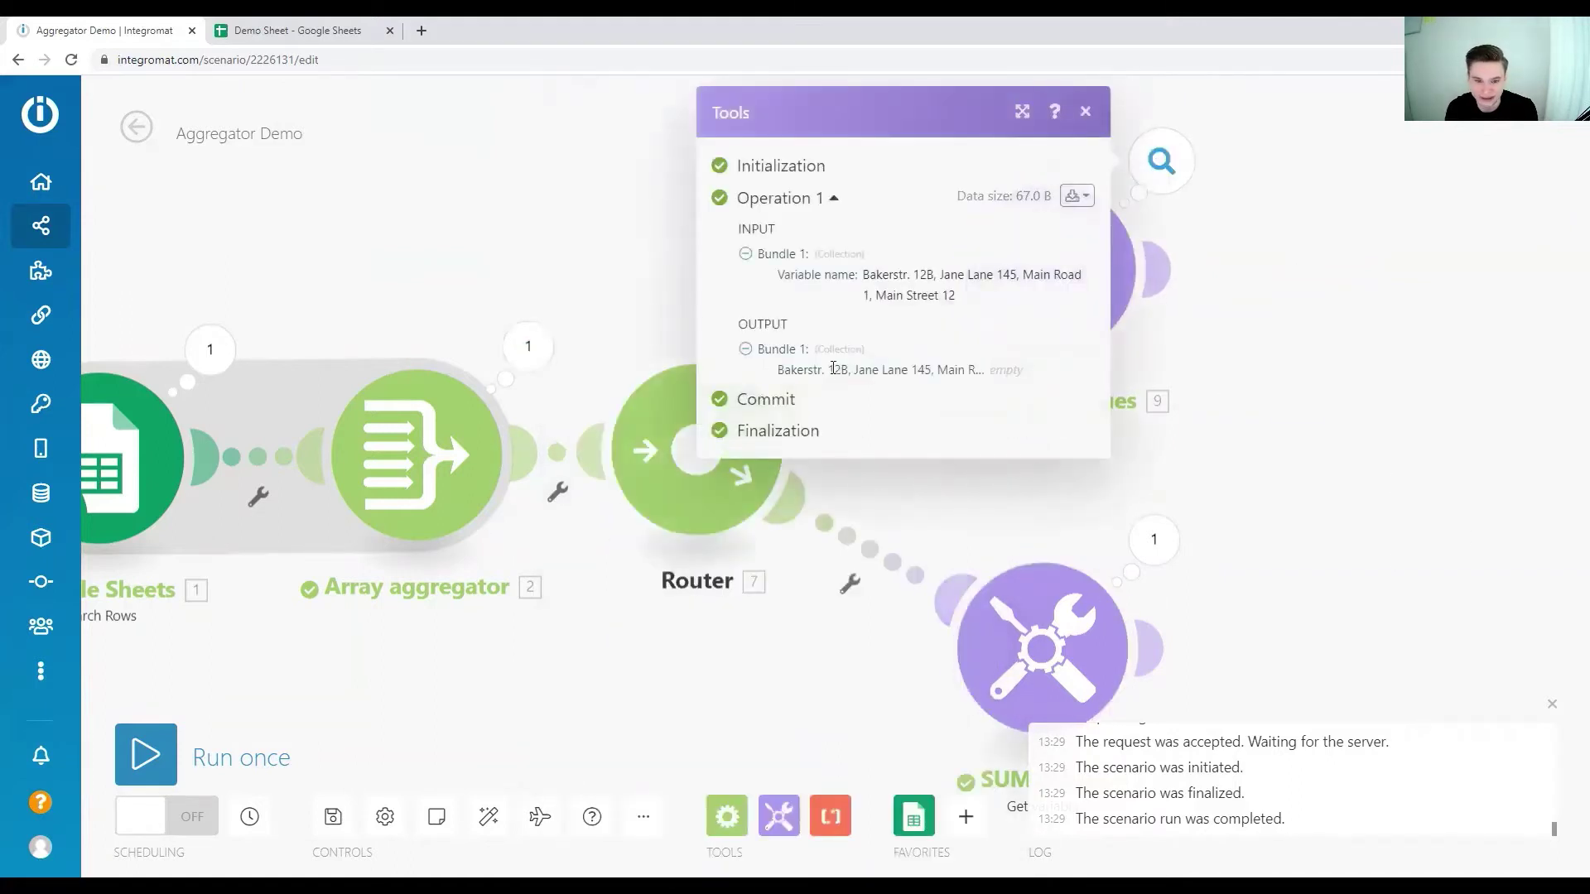
left_click_drag(787, 369, 1008, 369)
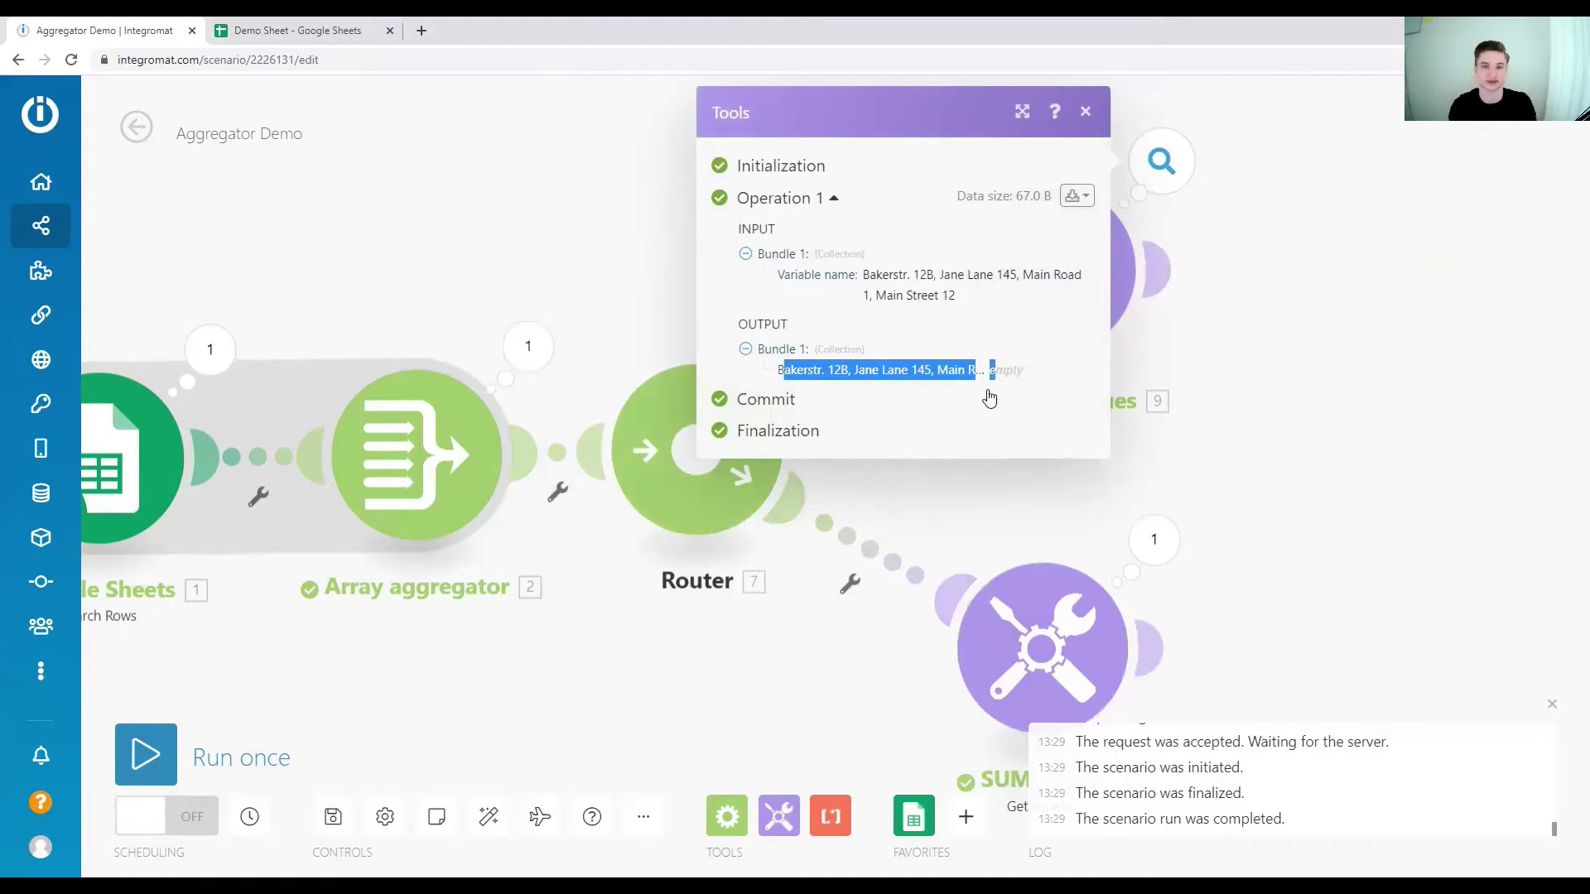
left_click(1303, 433)
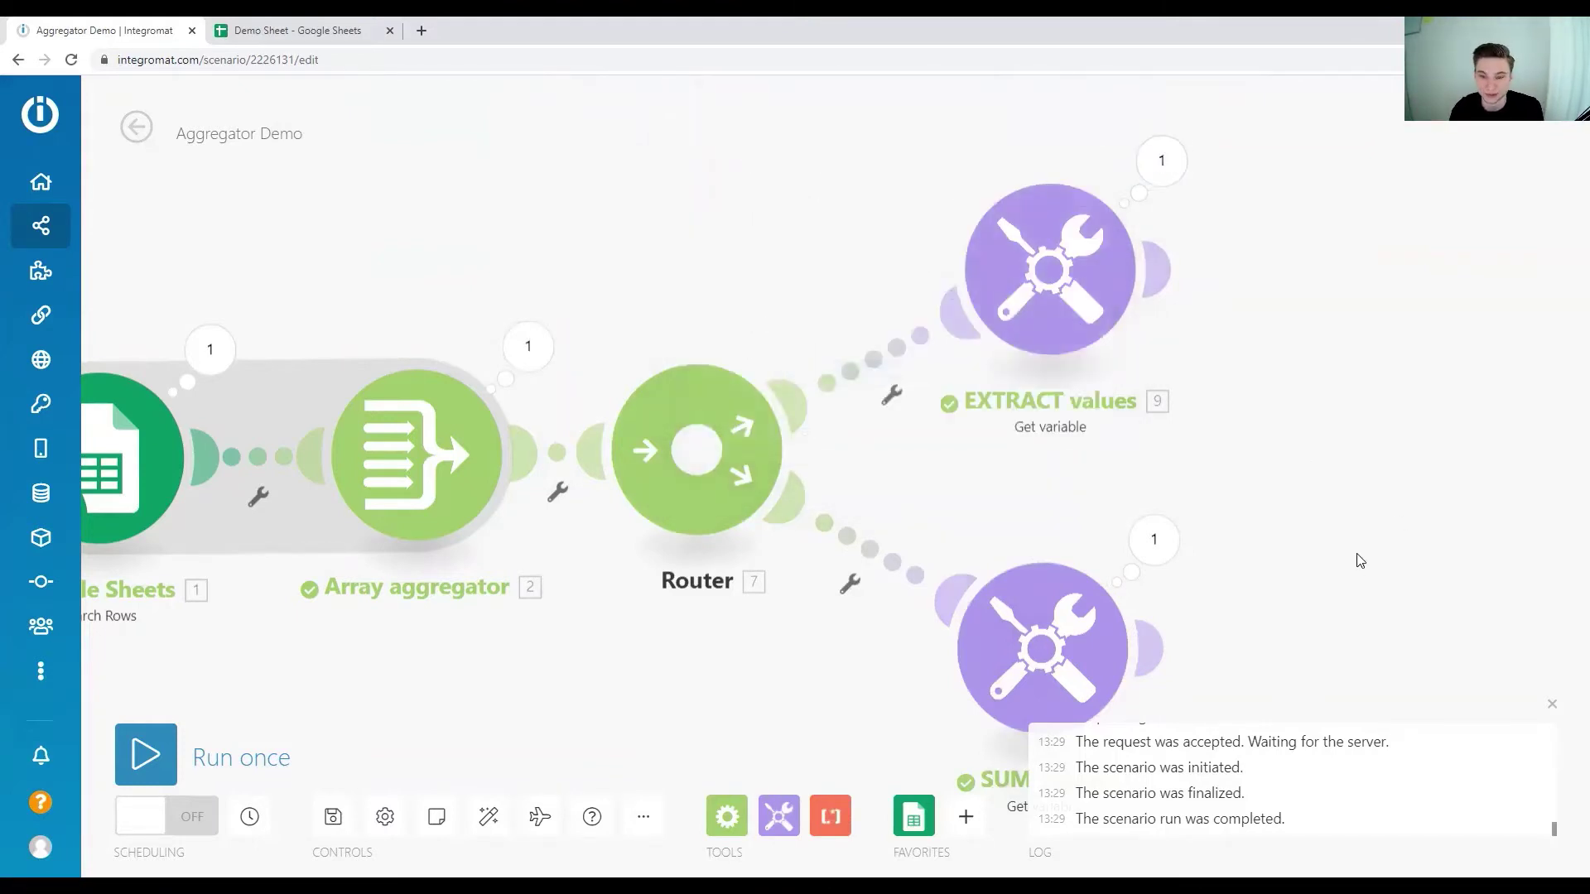
left_click_drag(1358, 561, 1391, 525)
left_click(1192, 97)
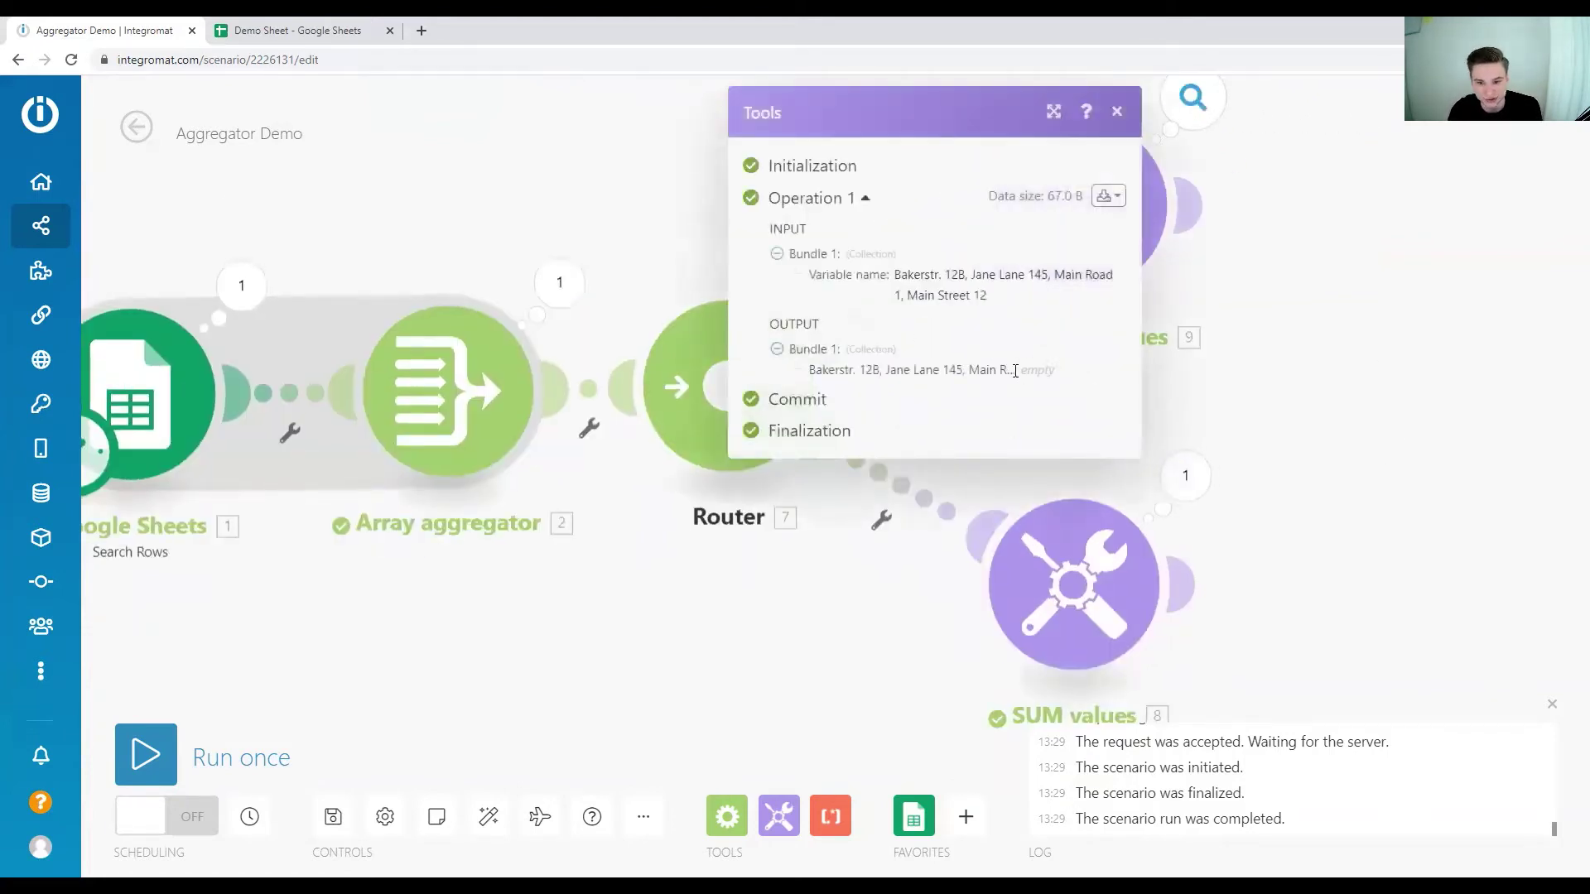
triple_click(865, 367)
left_click(1410, 400)
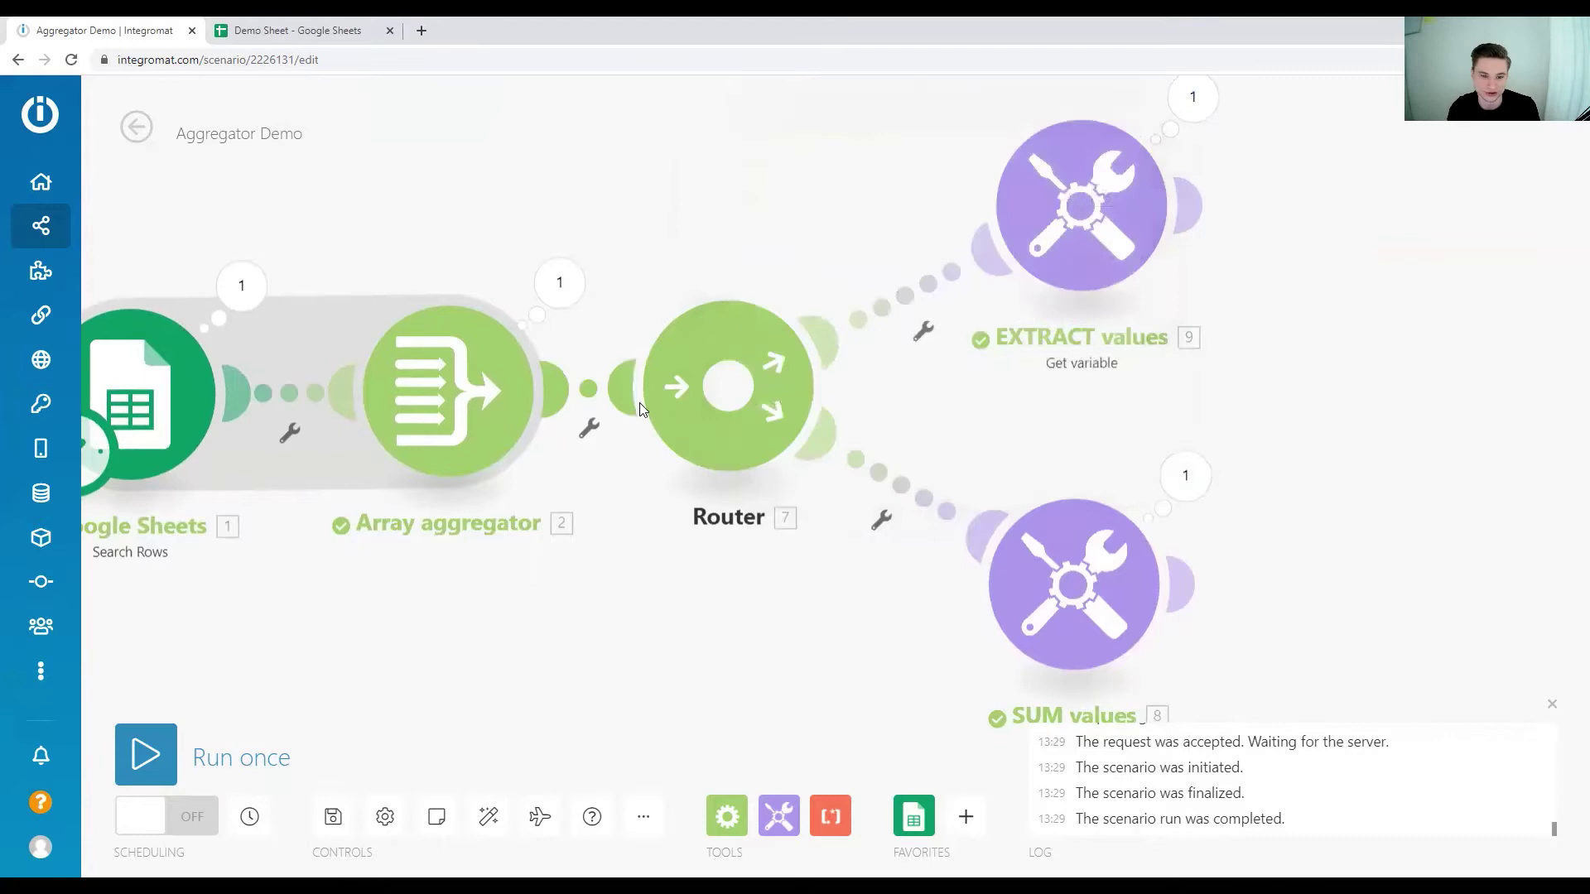
left_click(572, 292)
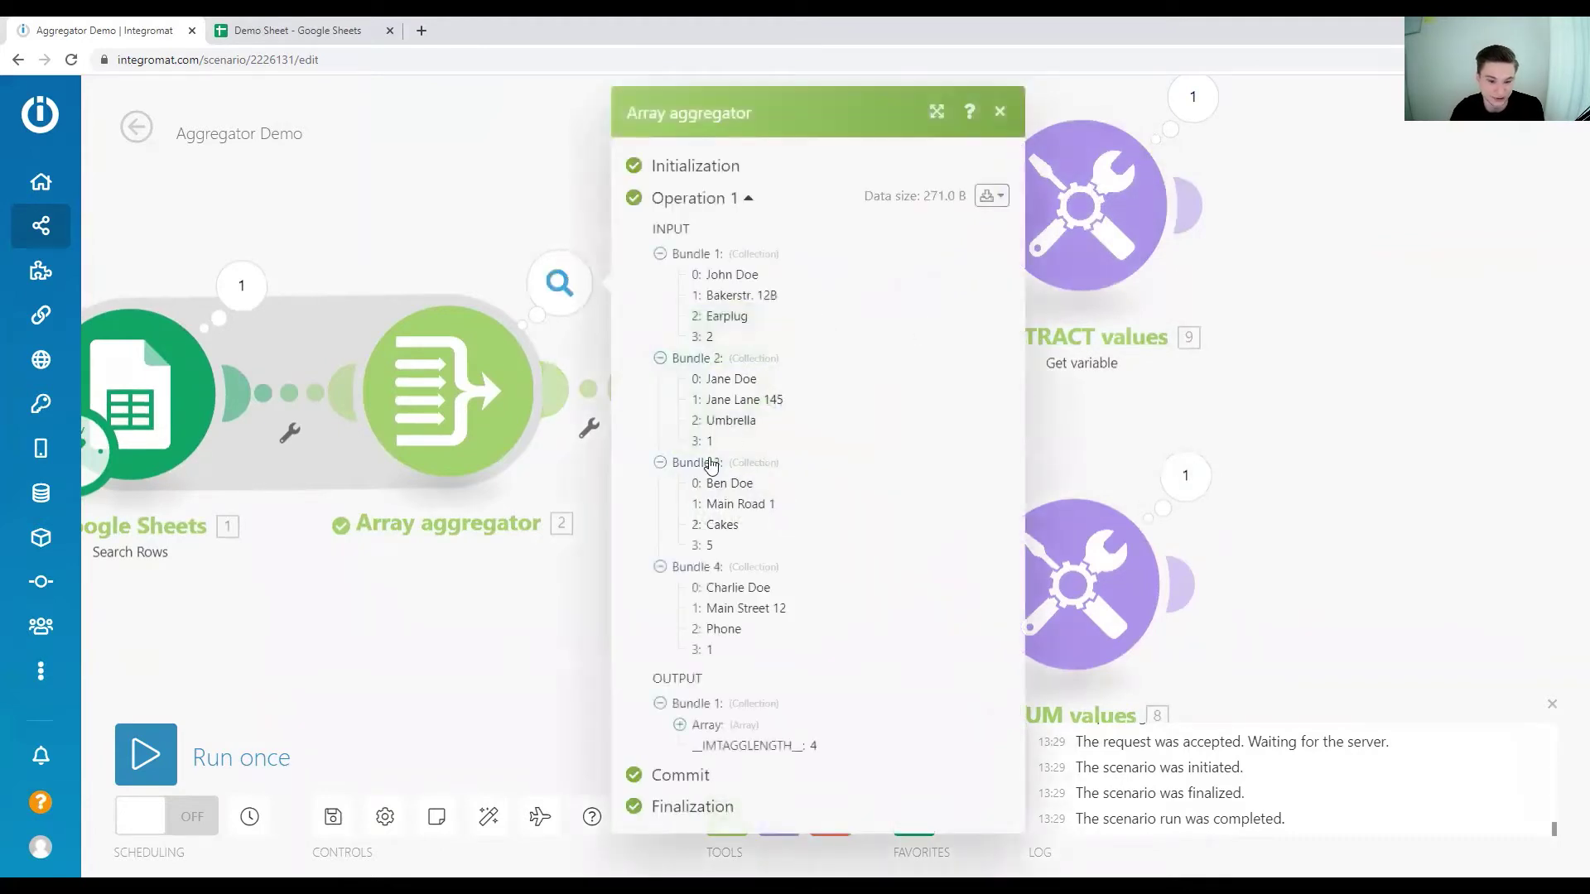
Point out the Product column C and the Amount values D1:D5 in Demo Sheet.
left_click(348, 31)
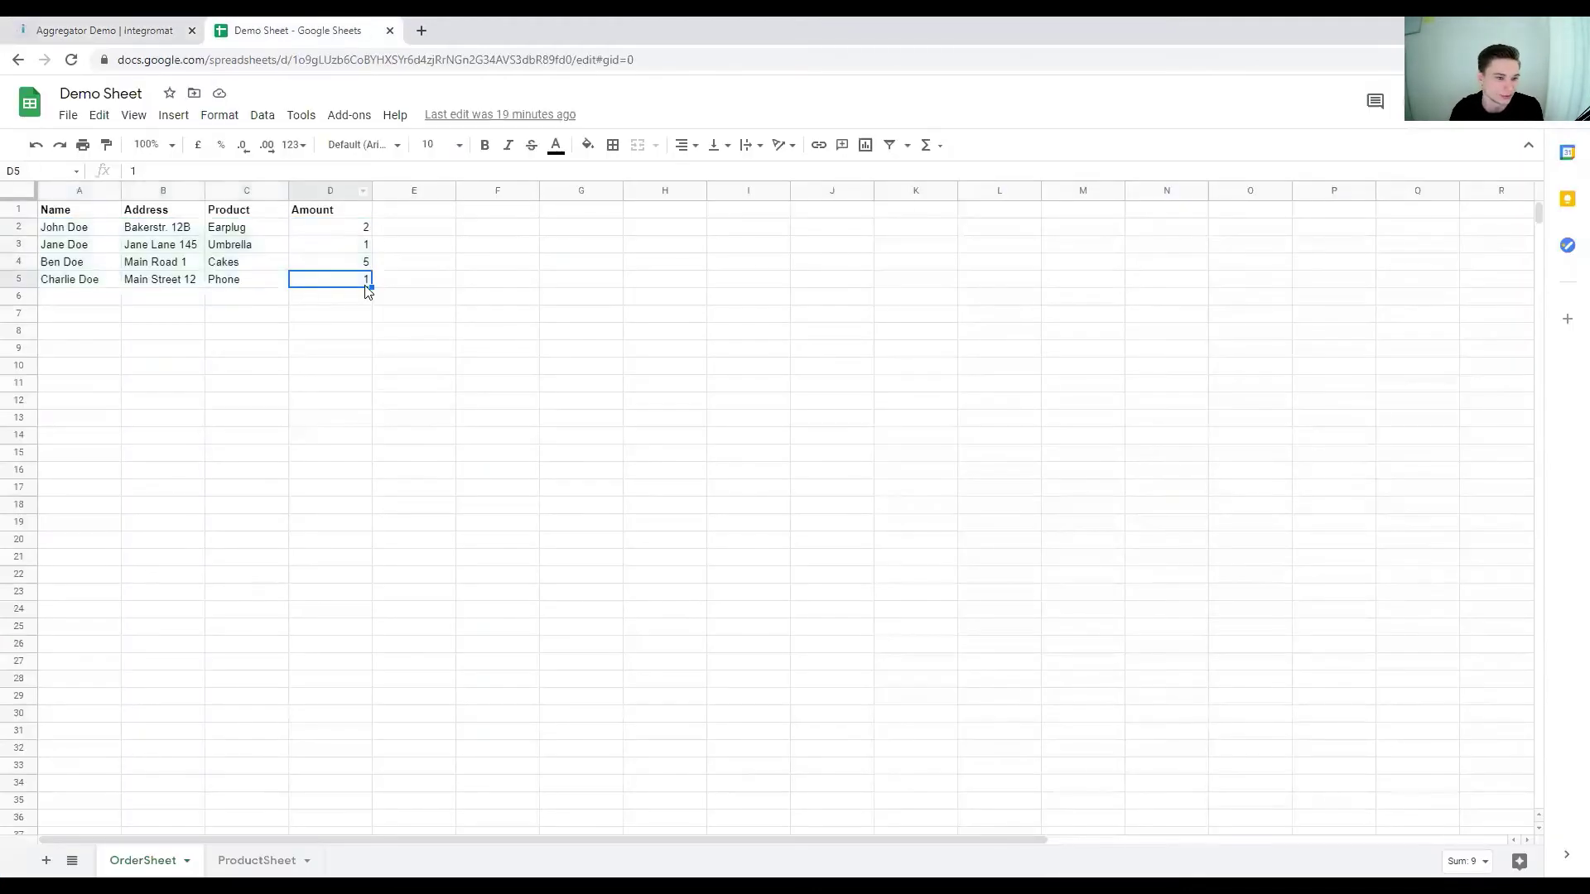
left_click(248, 190)
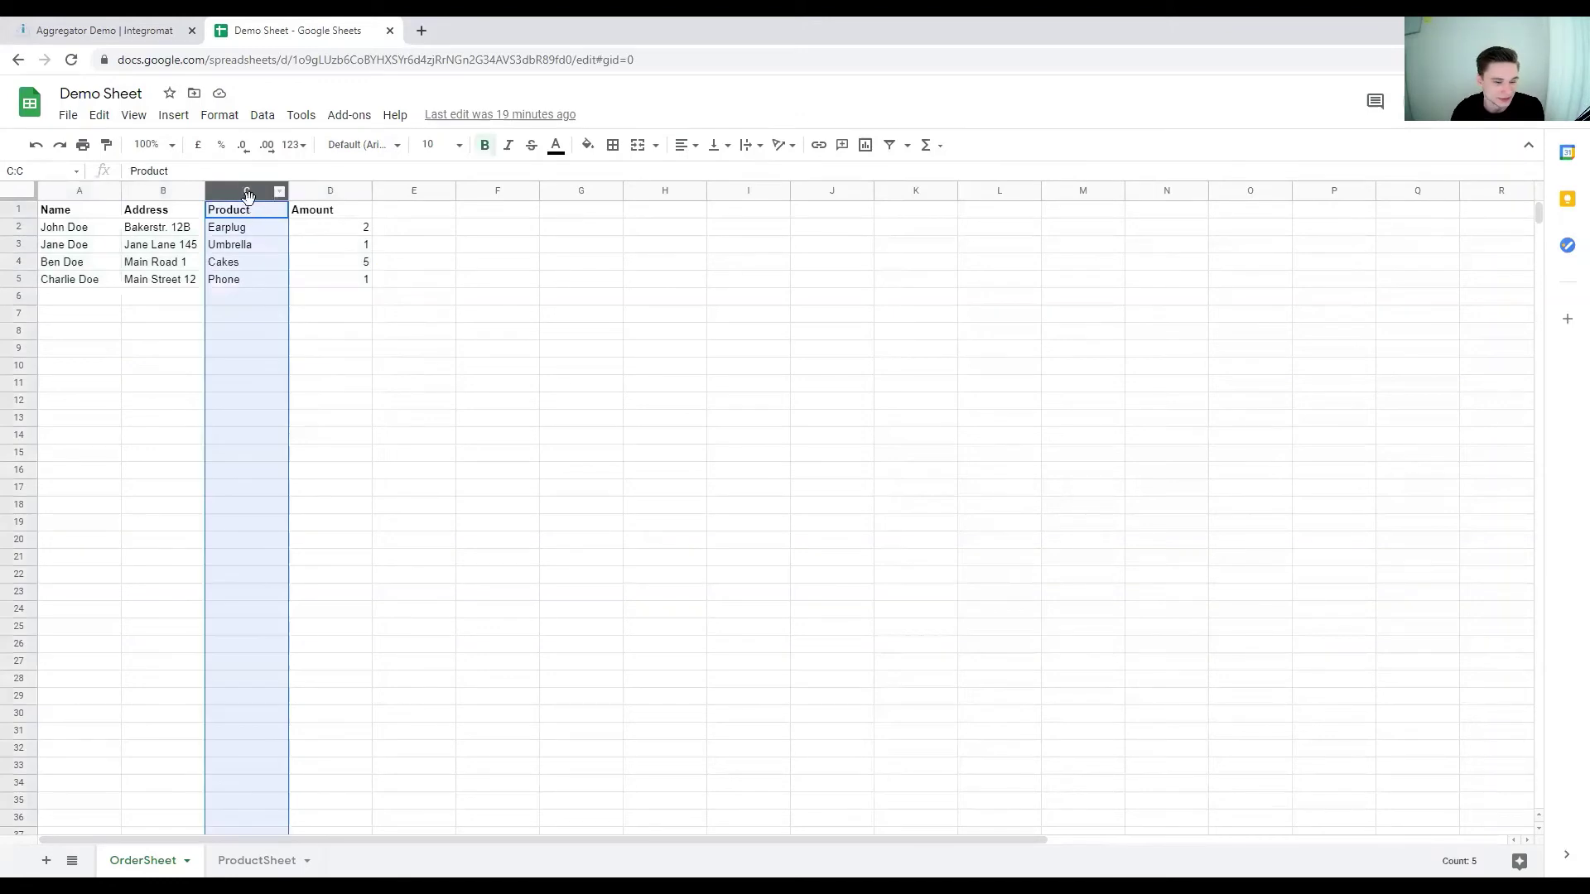
left_click(256, 220)
left_click(262, 247)
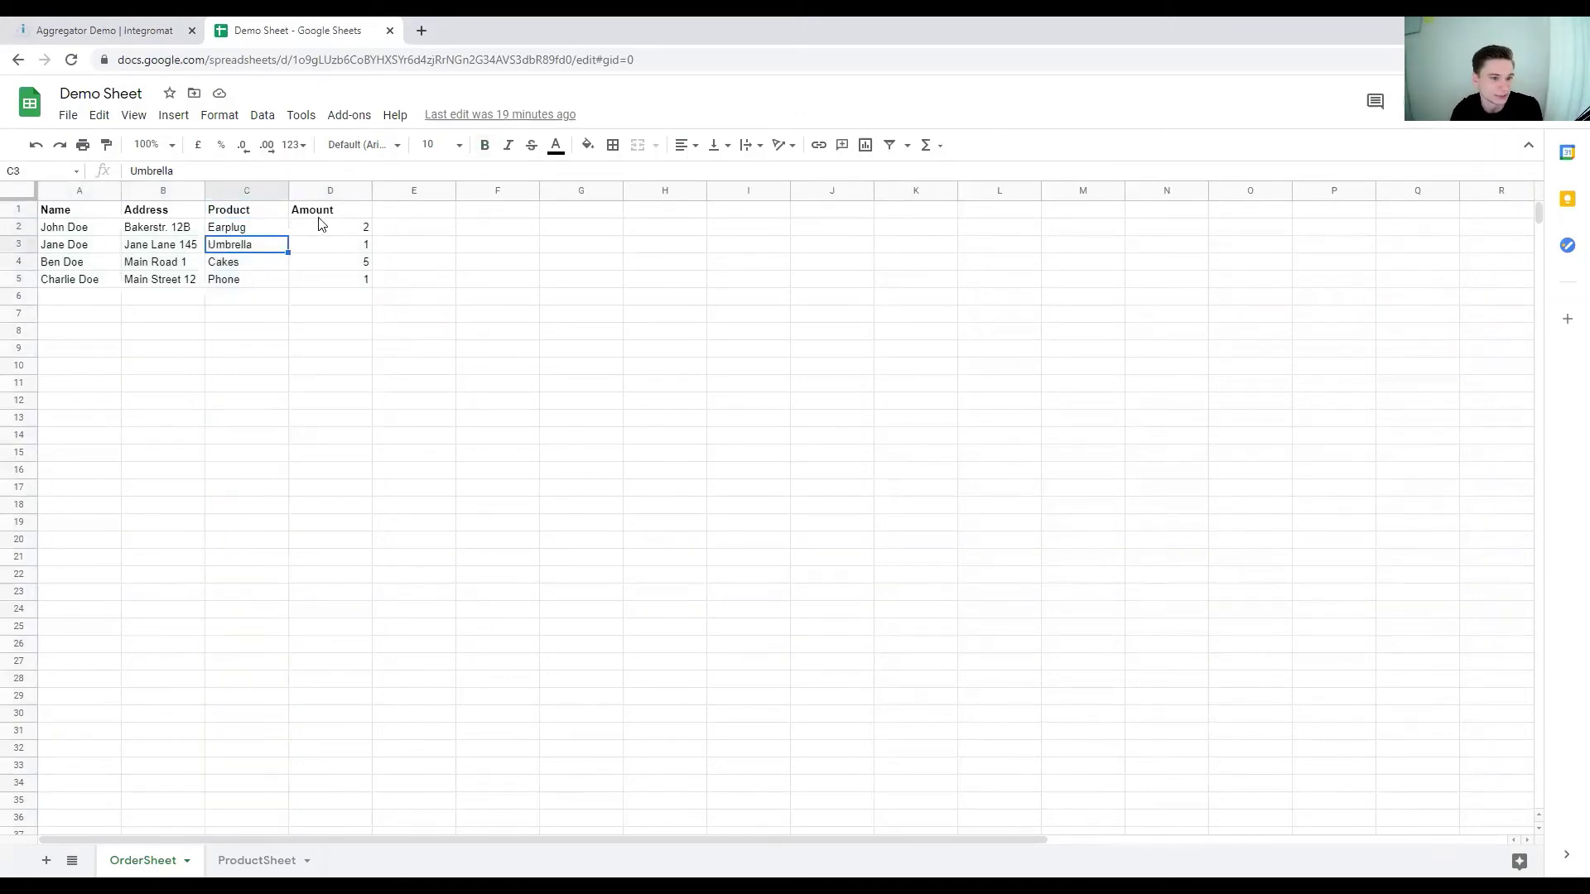
left_click(323, 210)
left_click(330, 245)
left_click(330, 279)
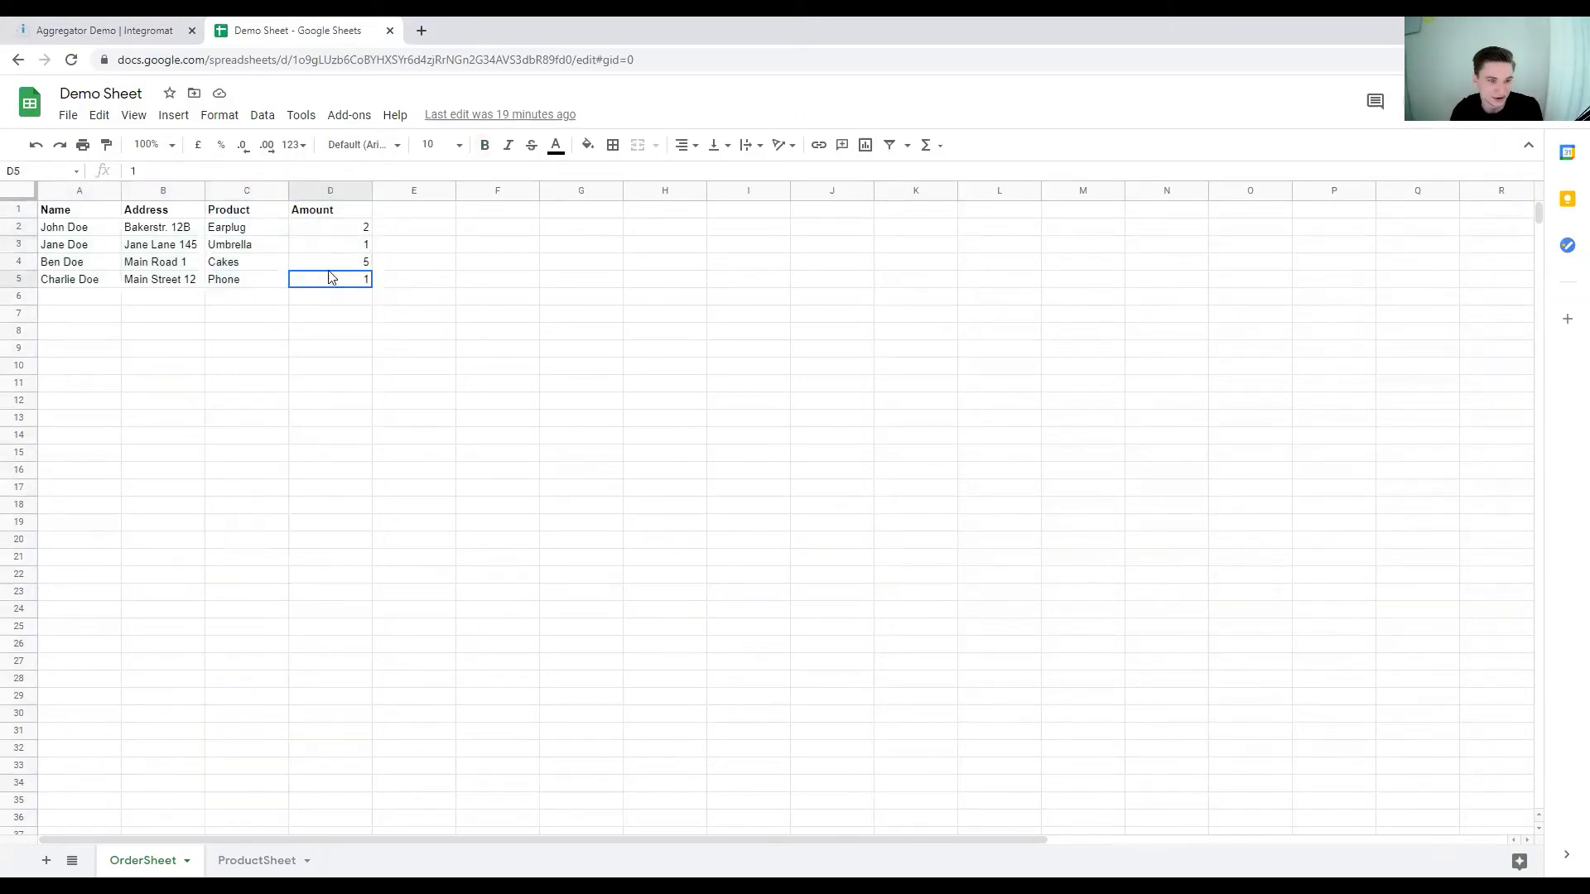
left_click_drag(330, 279, 329, 220)
left_click(246, 295)
Open the SUM values module and clear its variable name formula.
left_click(130, 24)
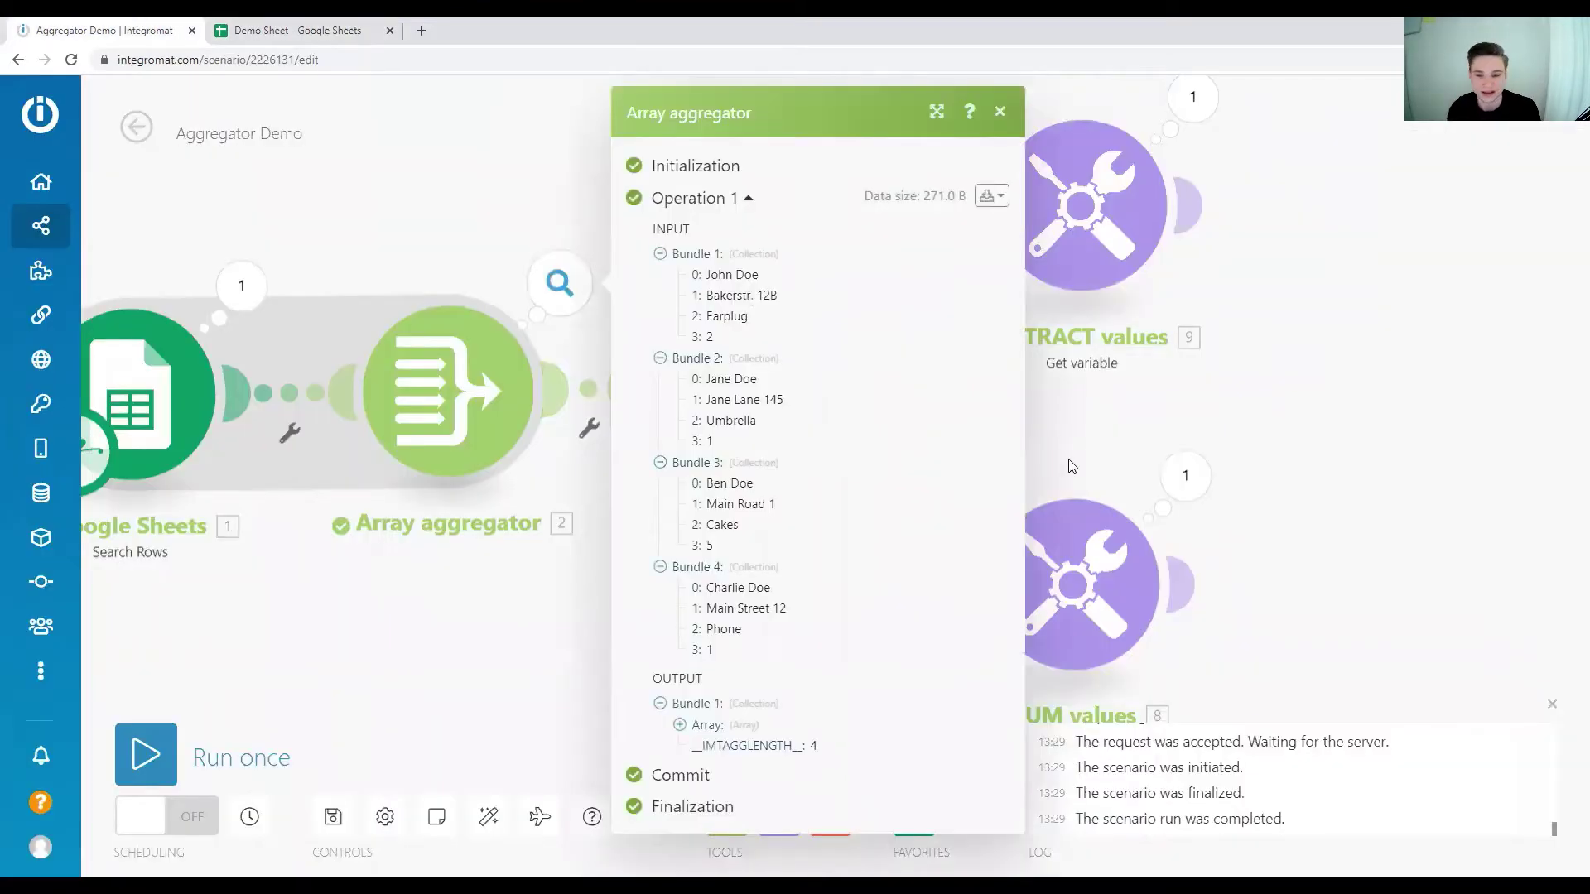
left_click(1258, 513)
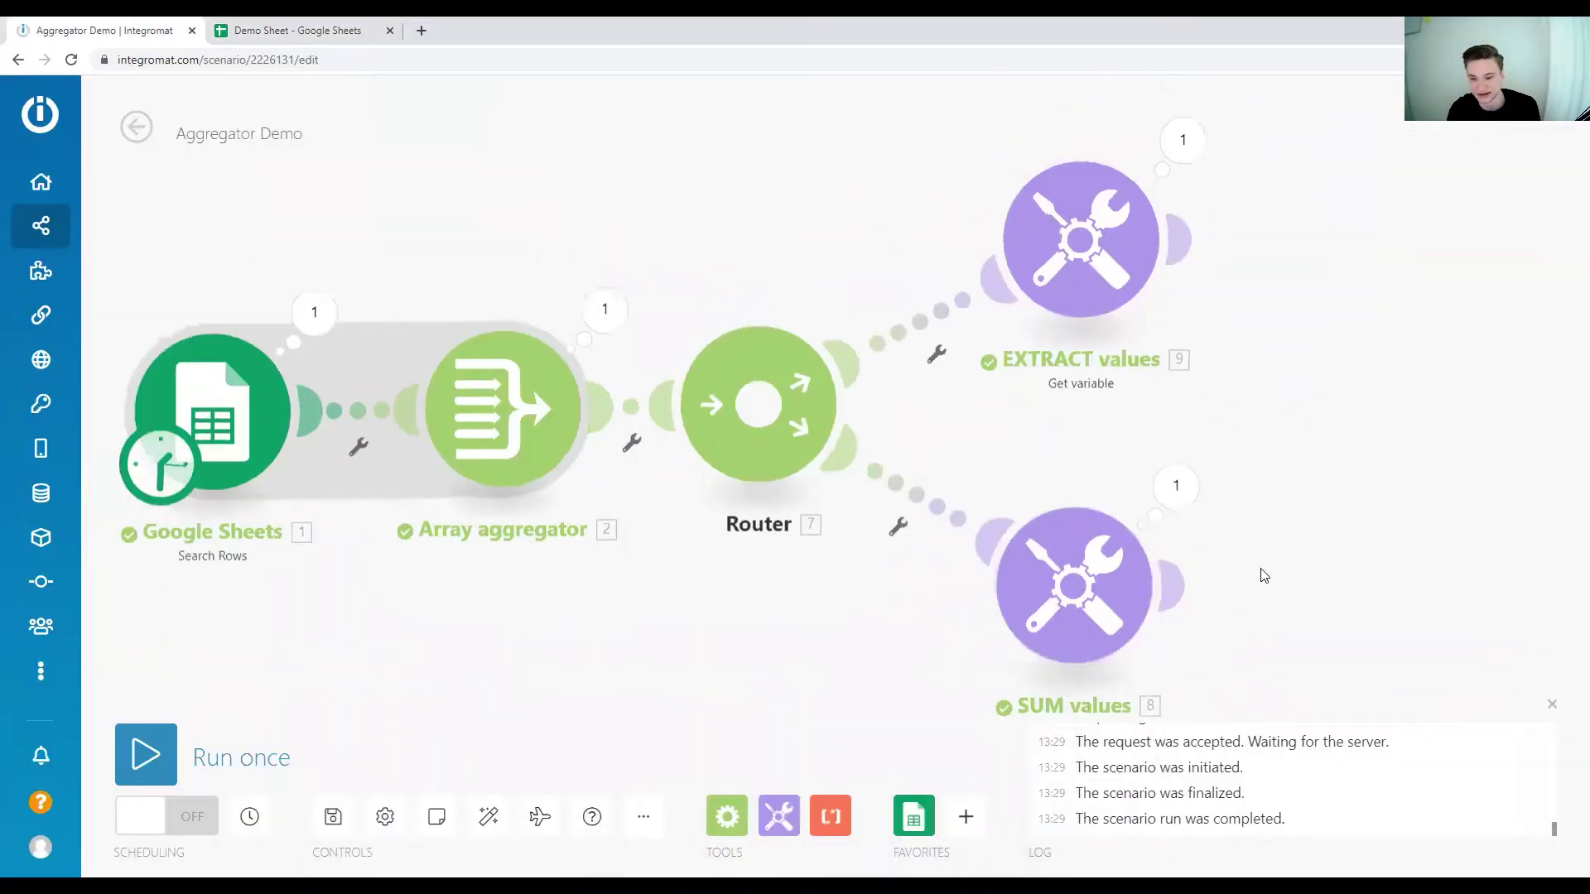
left_click_drag(1259, 571, 1150, 409)
left_click(1077, 403)
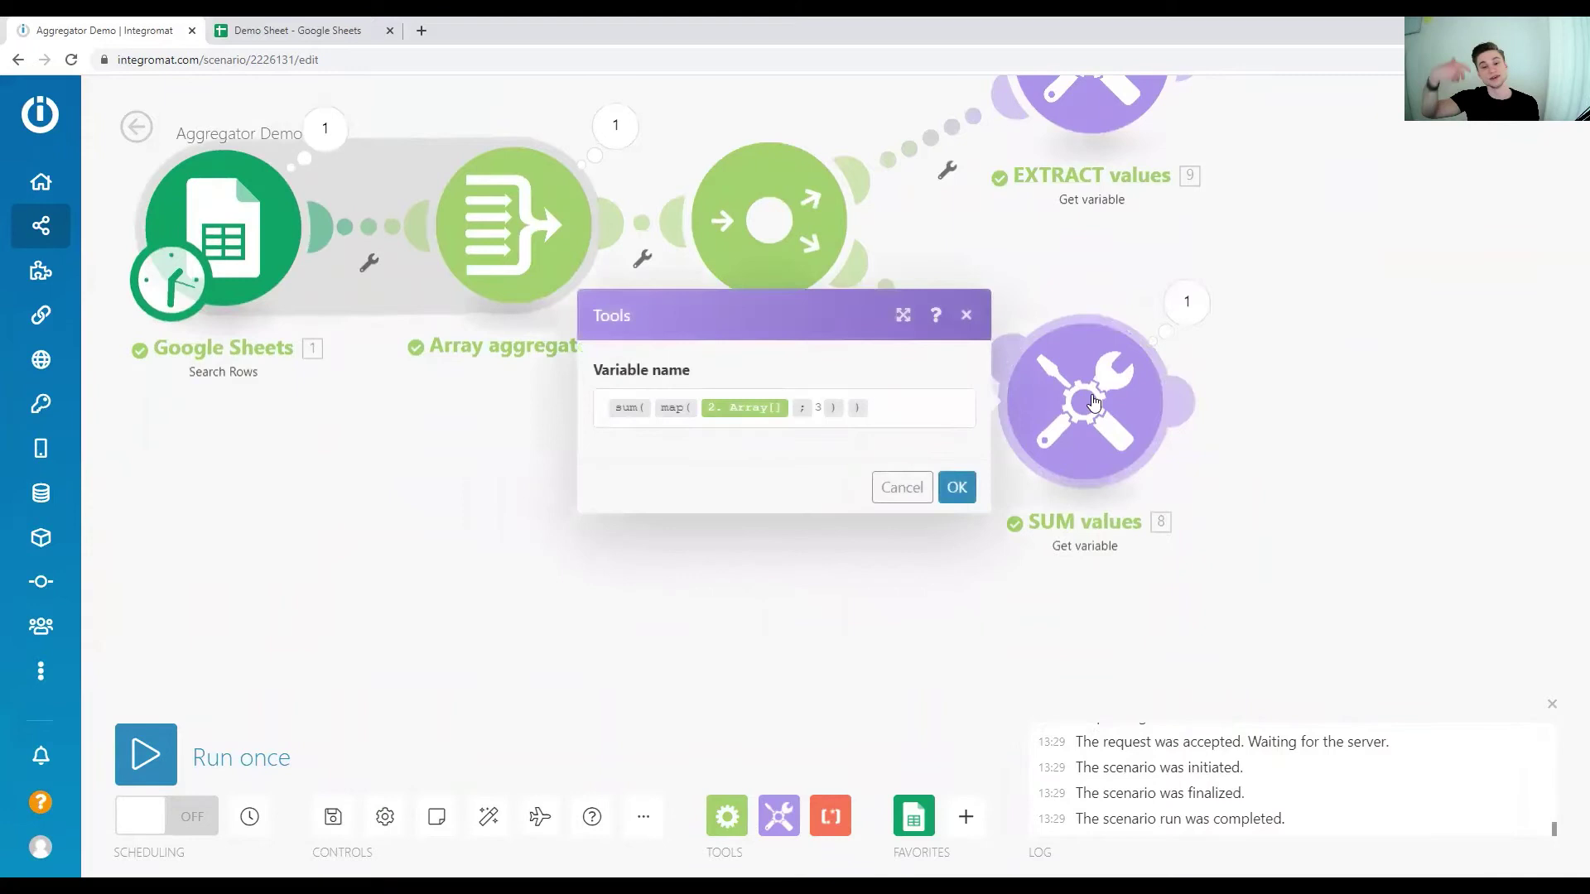
left_click(914, 407)
key("BackSpace")
key("BackSpace")
key("BackSpace")
key("BackSpace")
key("BackSpace")
key("BackSpace")
key("BackSpace")
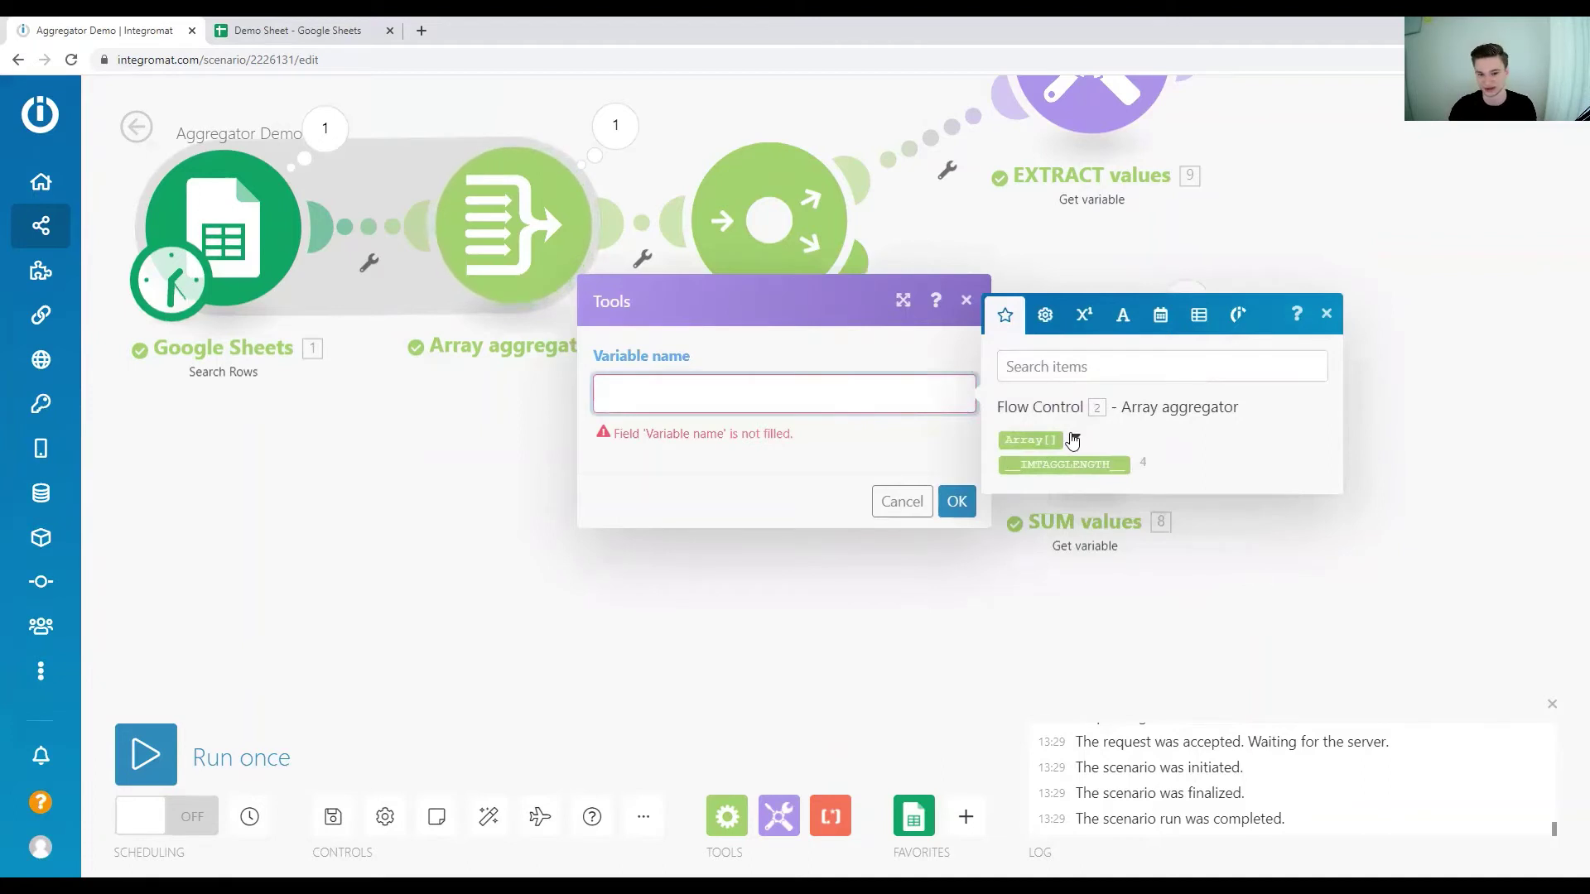
Enter sum(map(2. Array[];3)) as the variable name and confirm.
left_click(1073, 438)
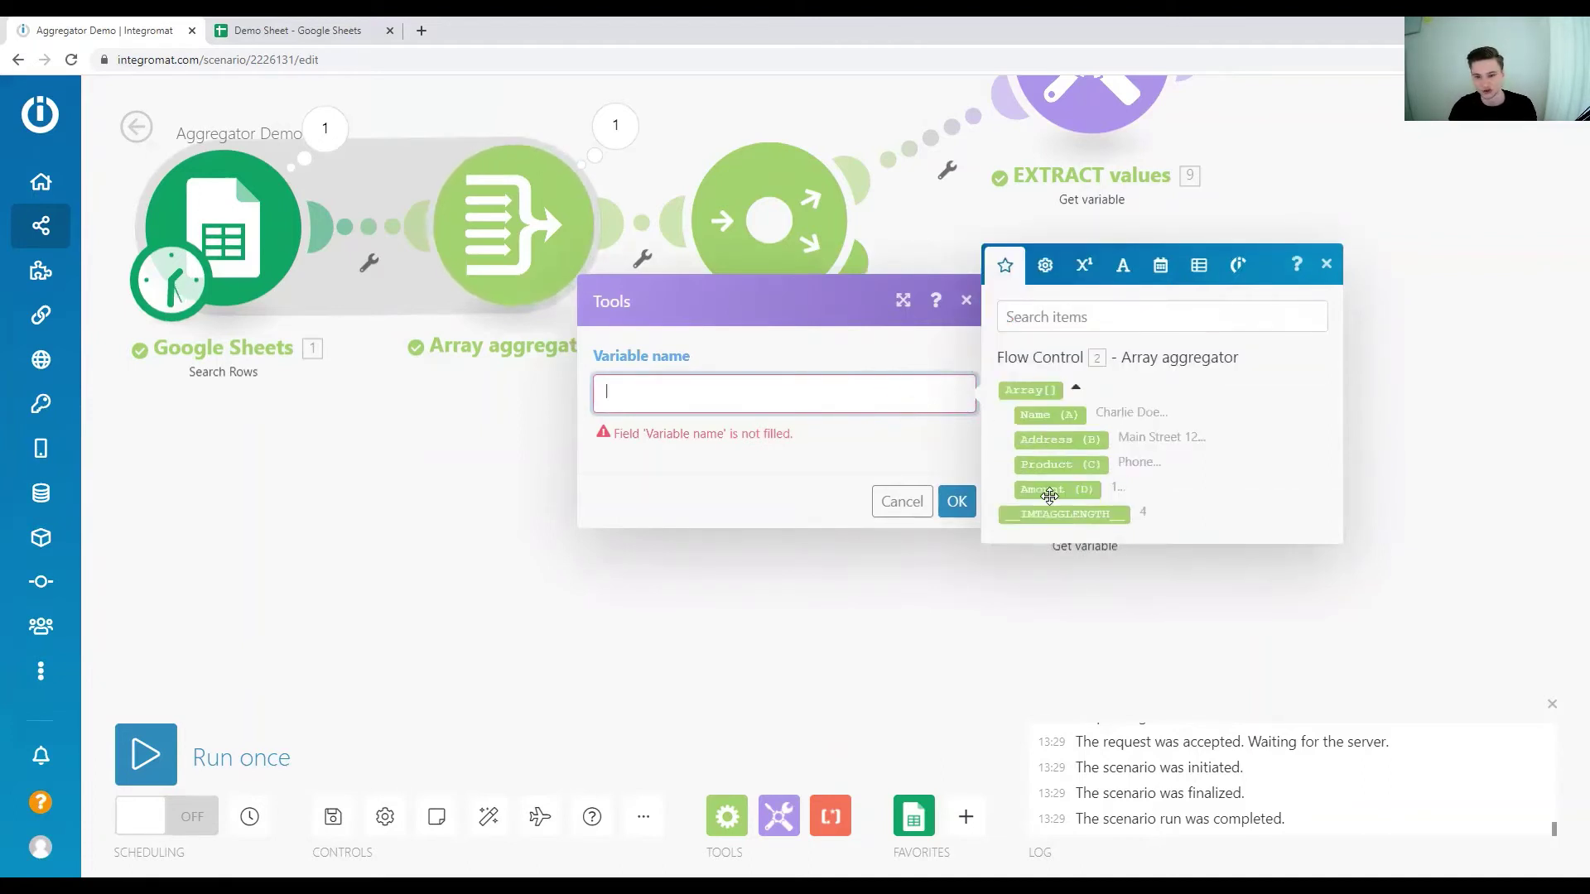
left_click(962, 406)
type("sum(")
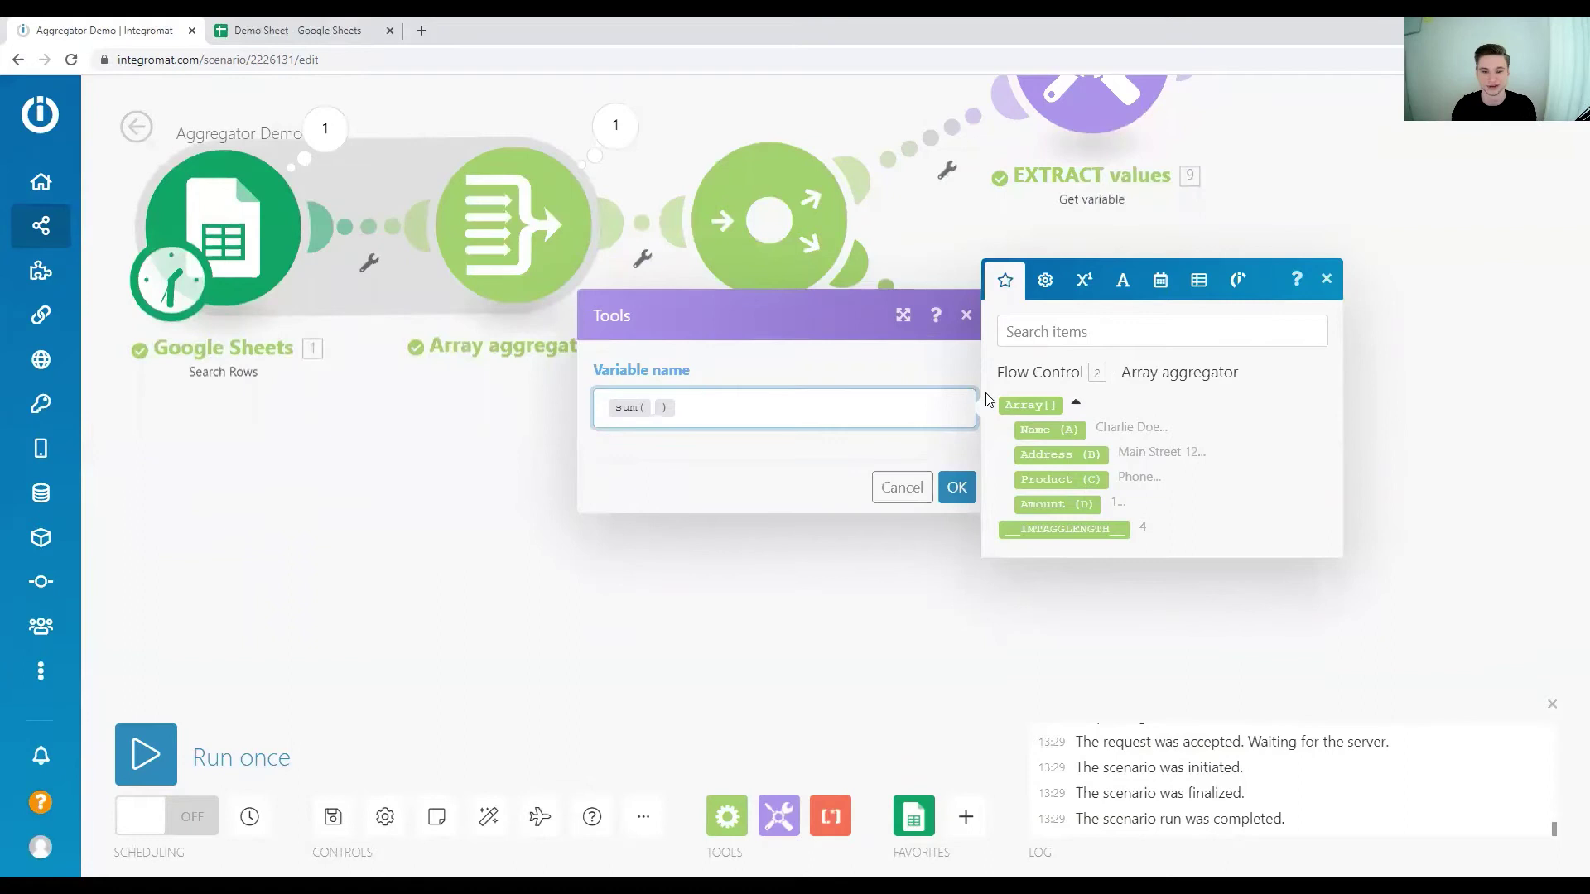
type("map(")
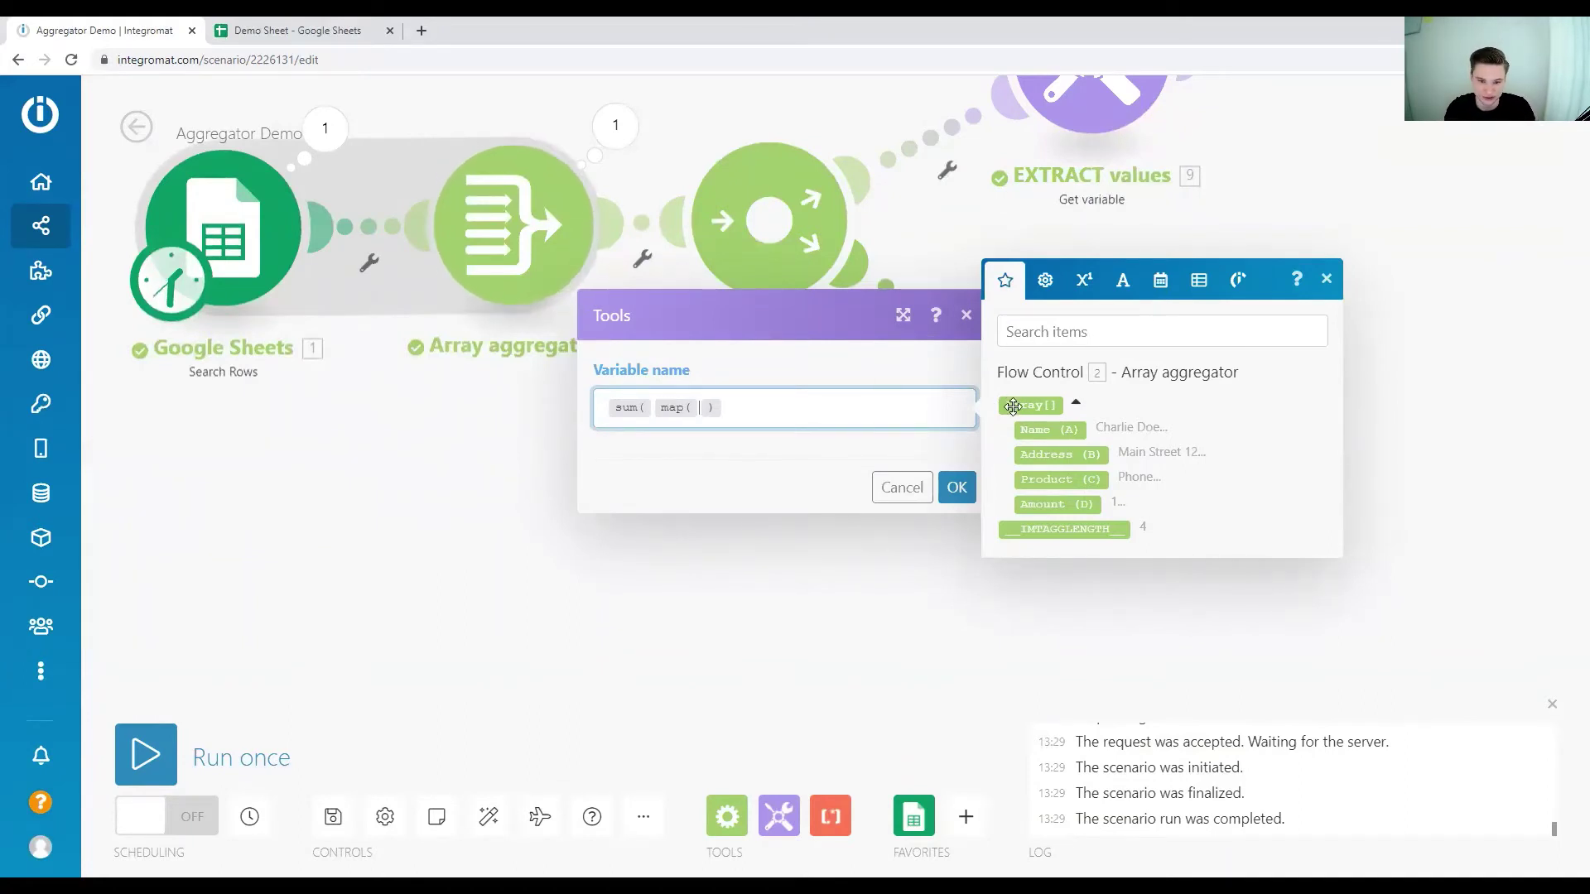
left_click(1012, 405)
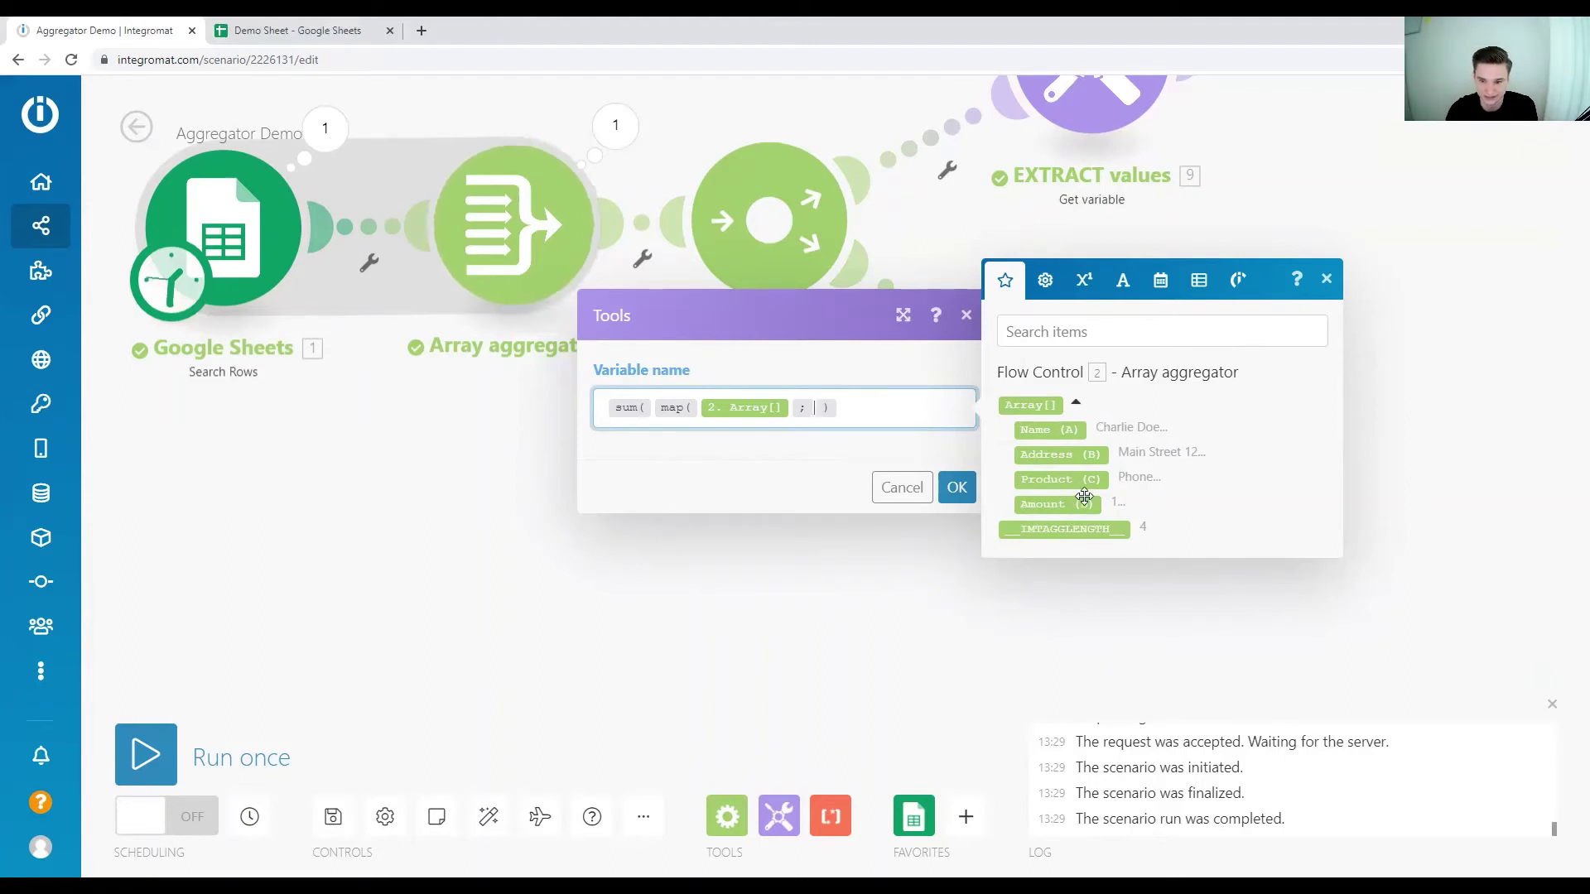
mouse_move(1049, 505)
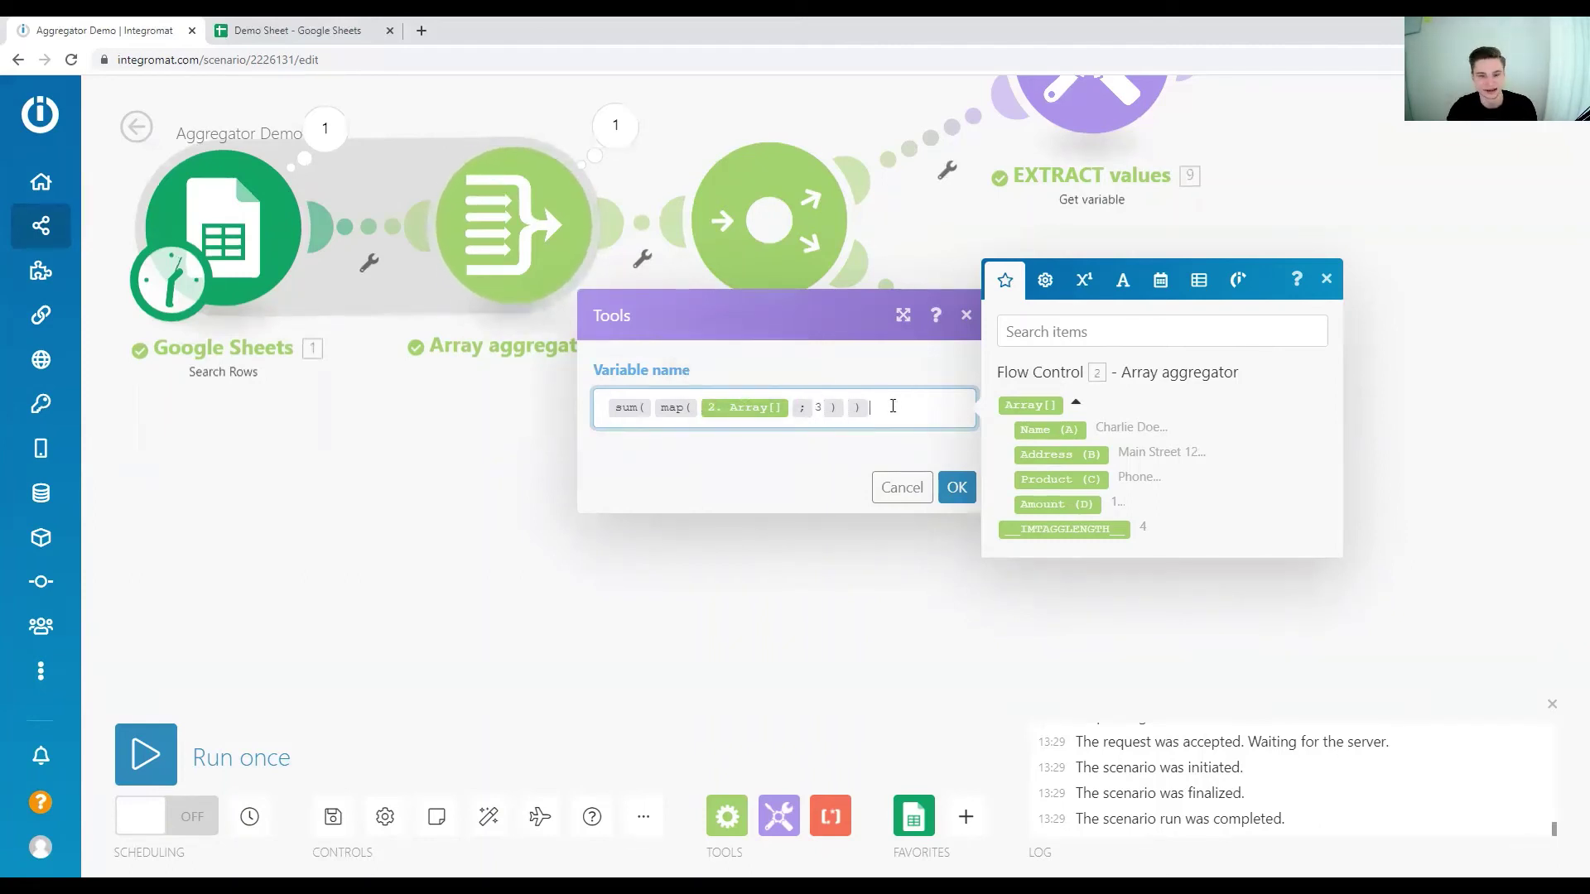
left_click(957, 488)
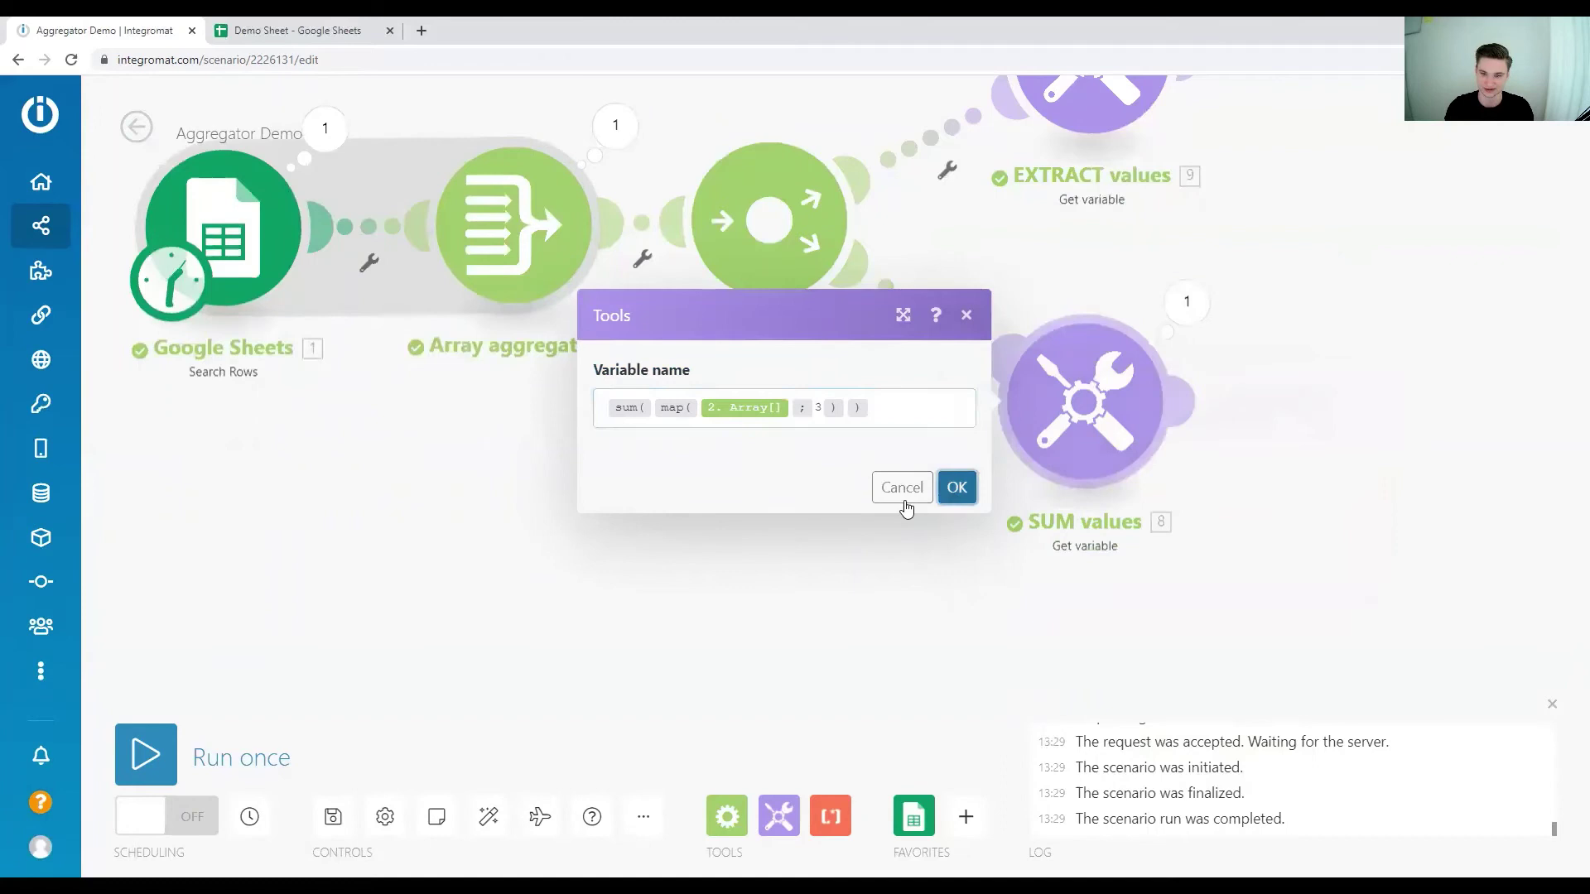
Run the scenario and check SUM values' result of 9 against Amount column D.
left_click(206, 755)
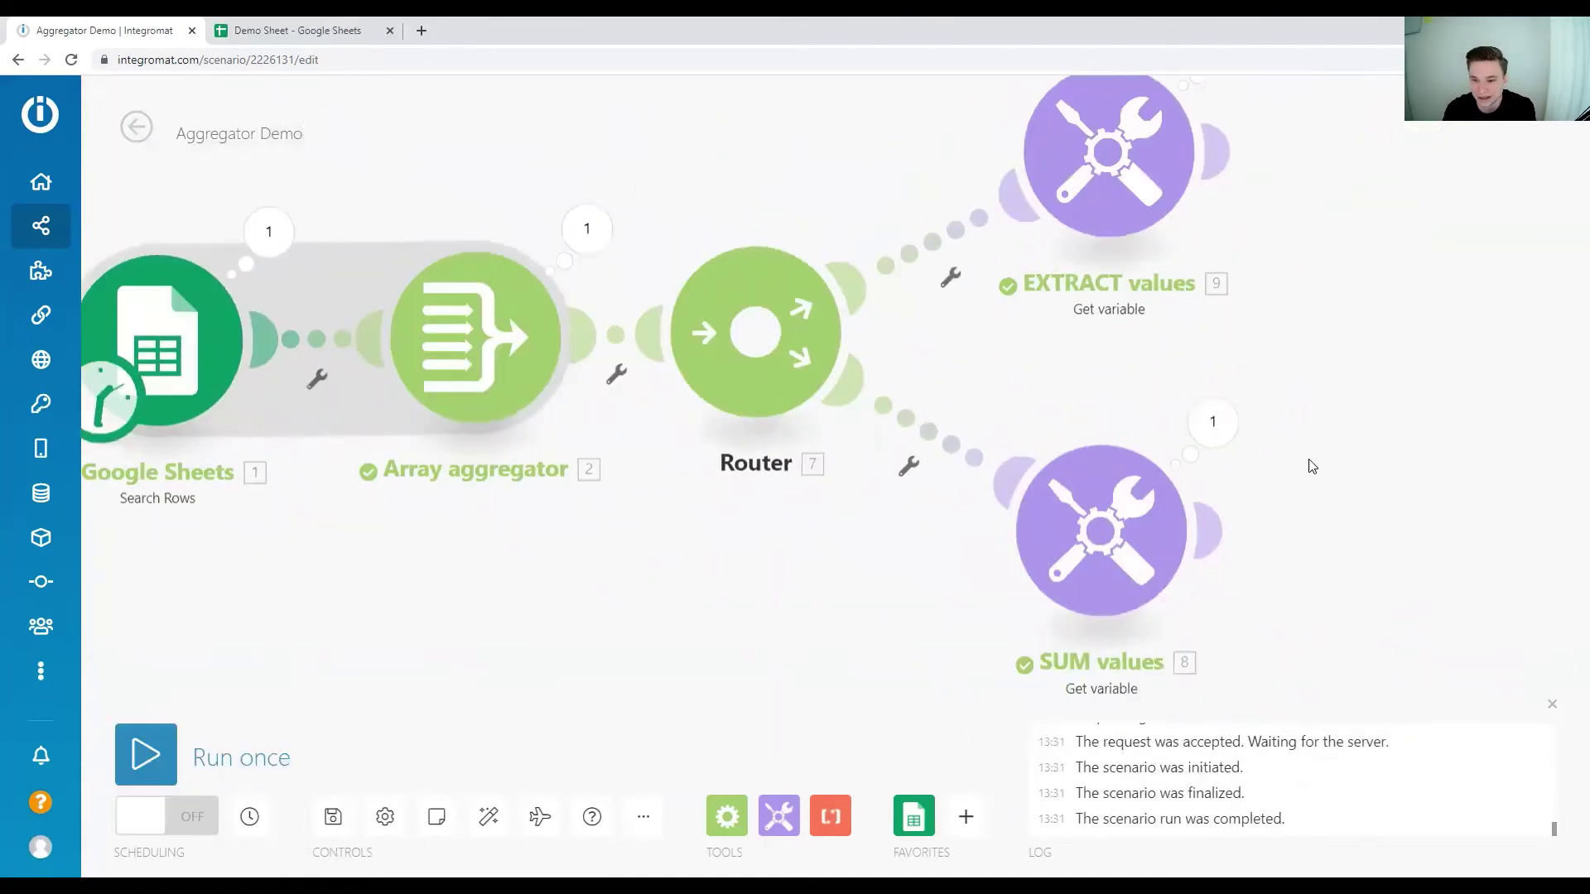
left_click(1198, 418)
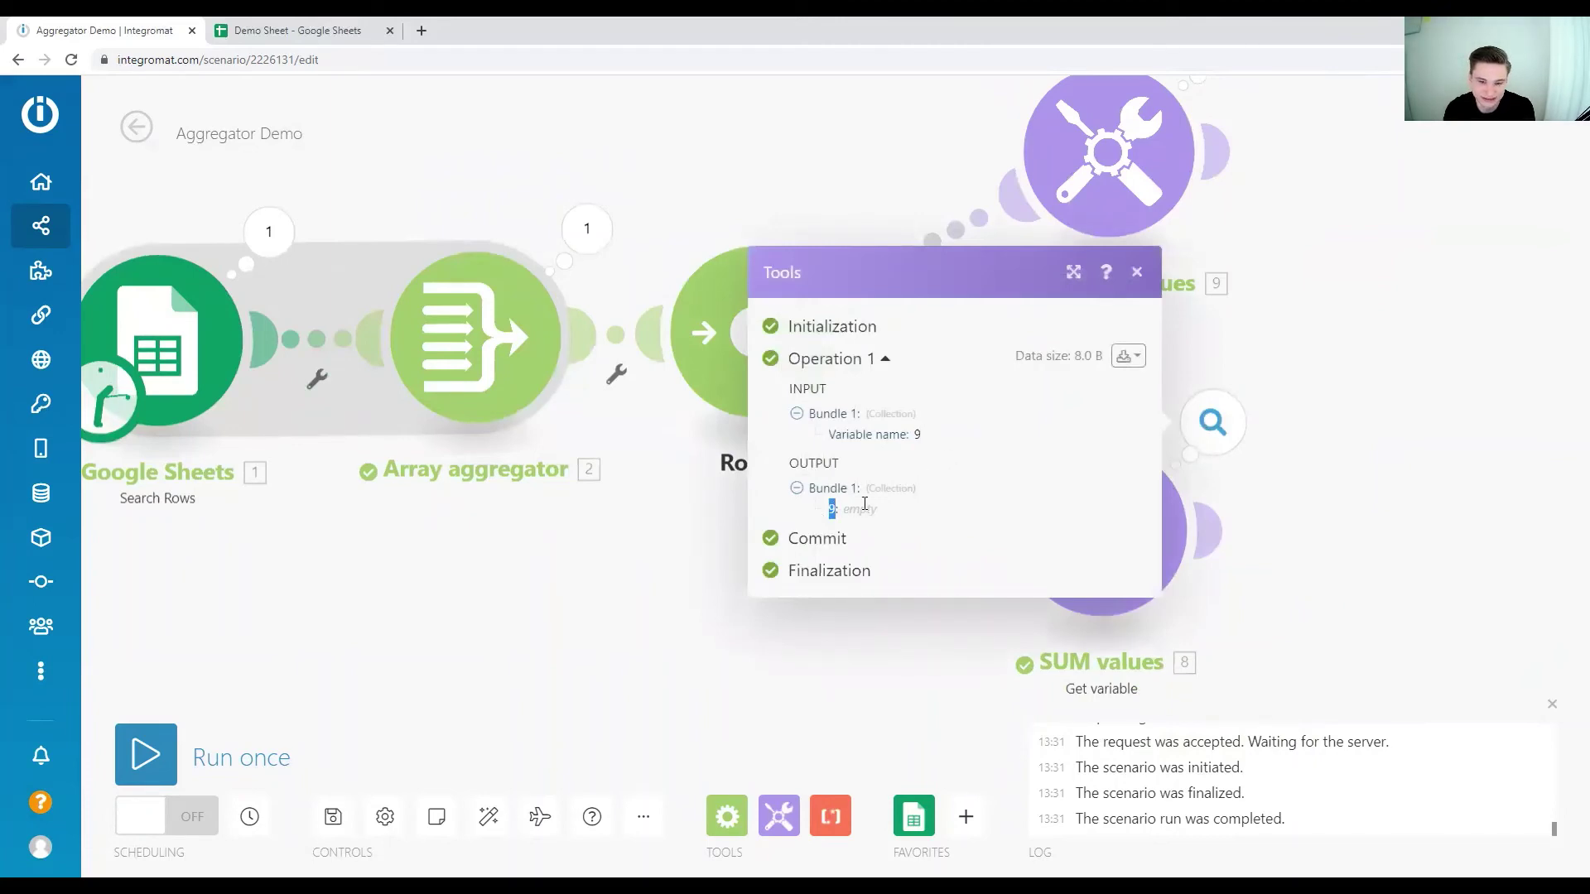
left_click(220, 28)
left_click(341, 229)
left_click(350, 245)
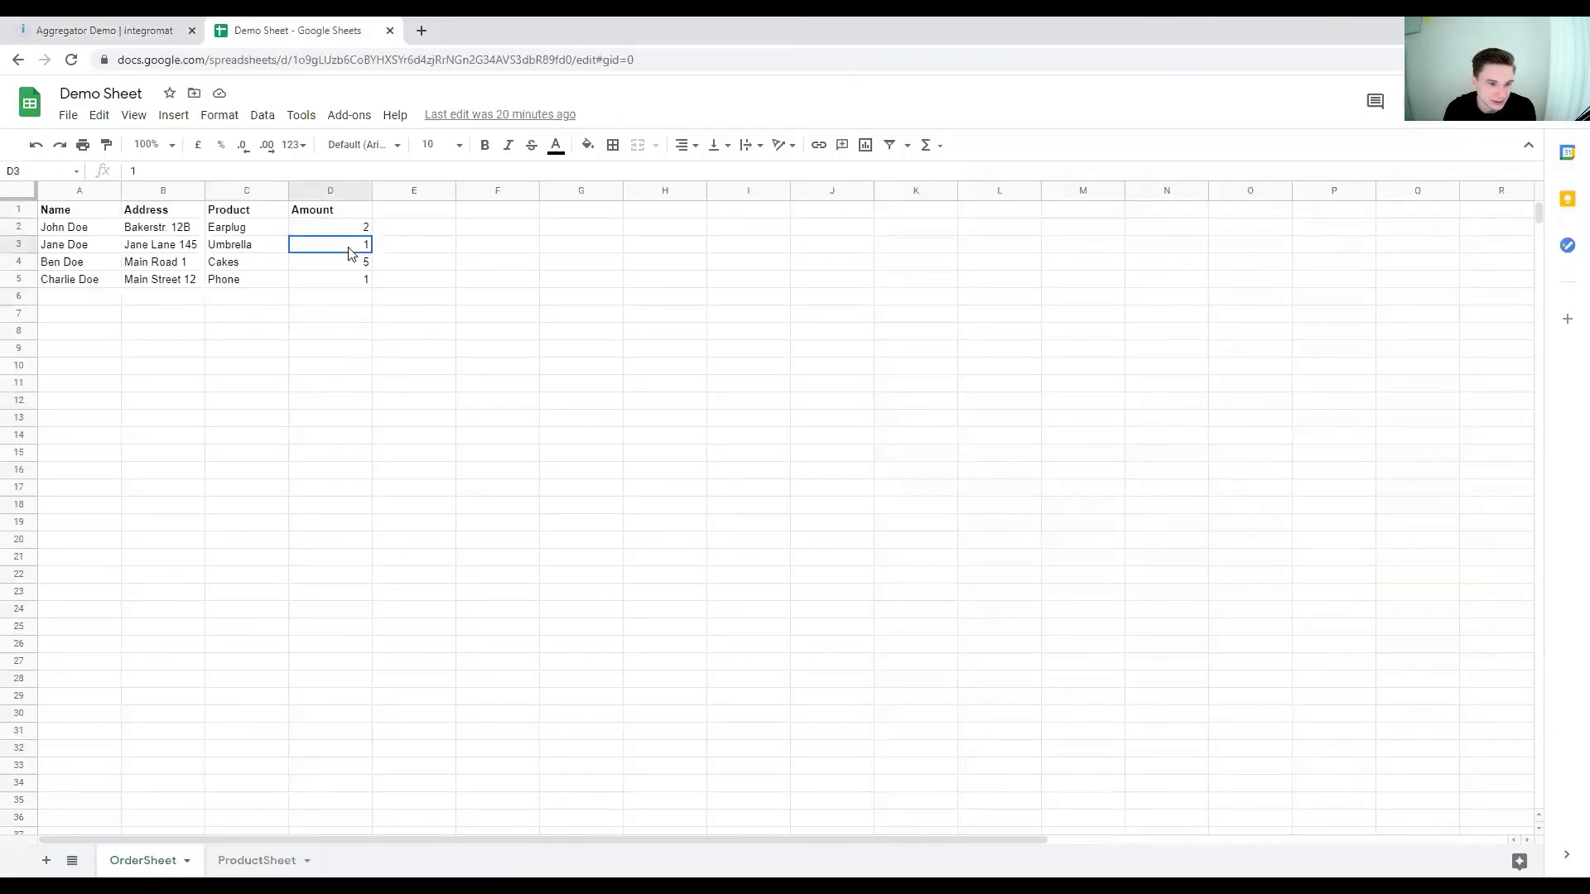
left_click(348, 263)
left_click(348, 280)
Reopen and confirm the SUM values settings, then bring all modules into view.
left_click(80, 22)
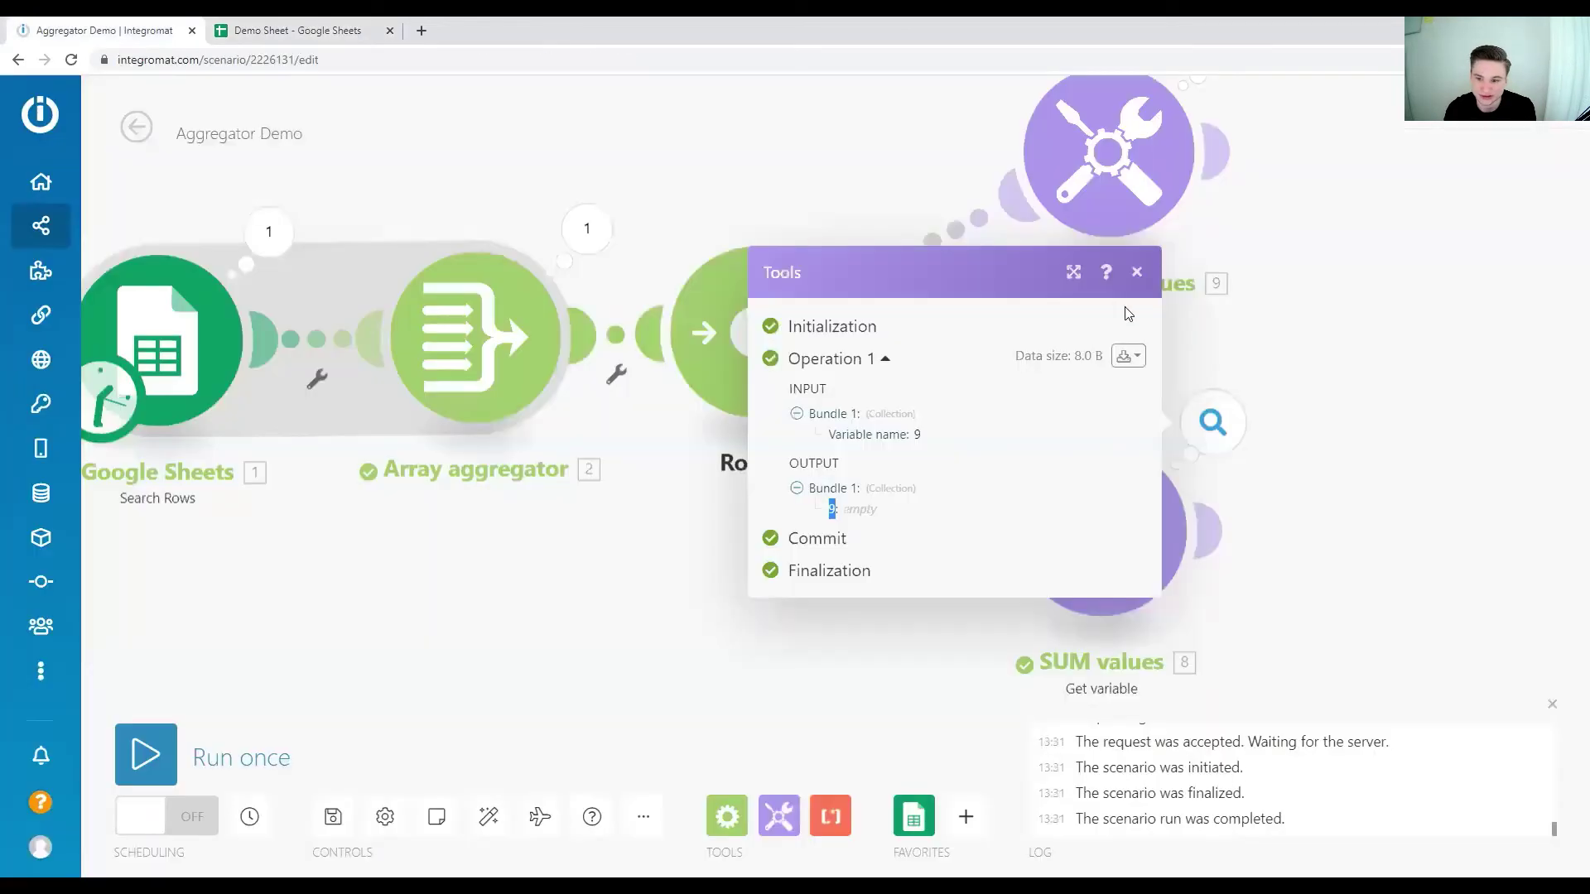
left_click(1101, 530)
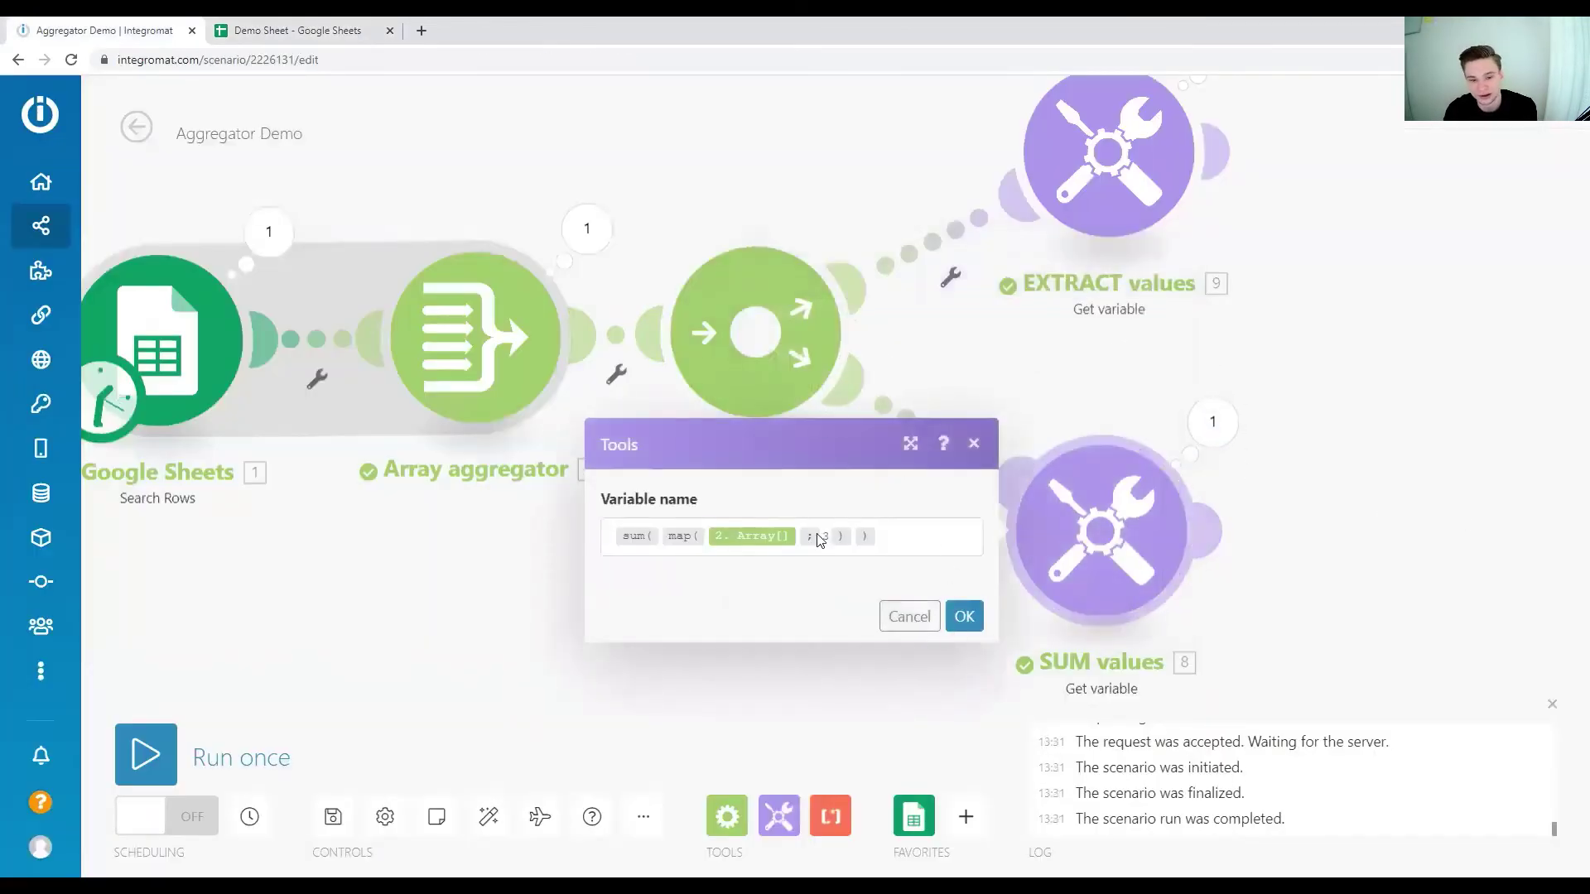
left_click(964, 617)
left_click_drag(703, 596, 853, 642)
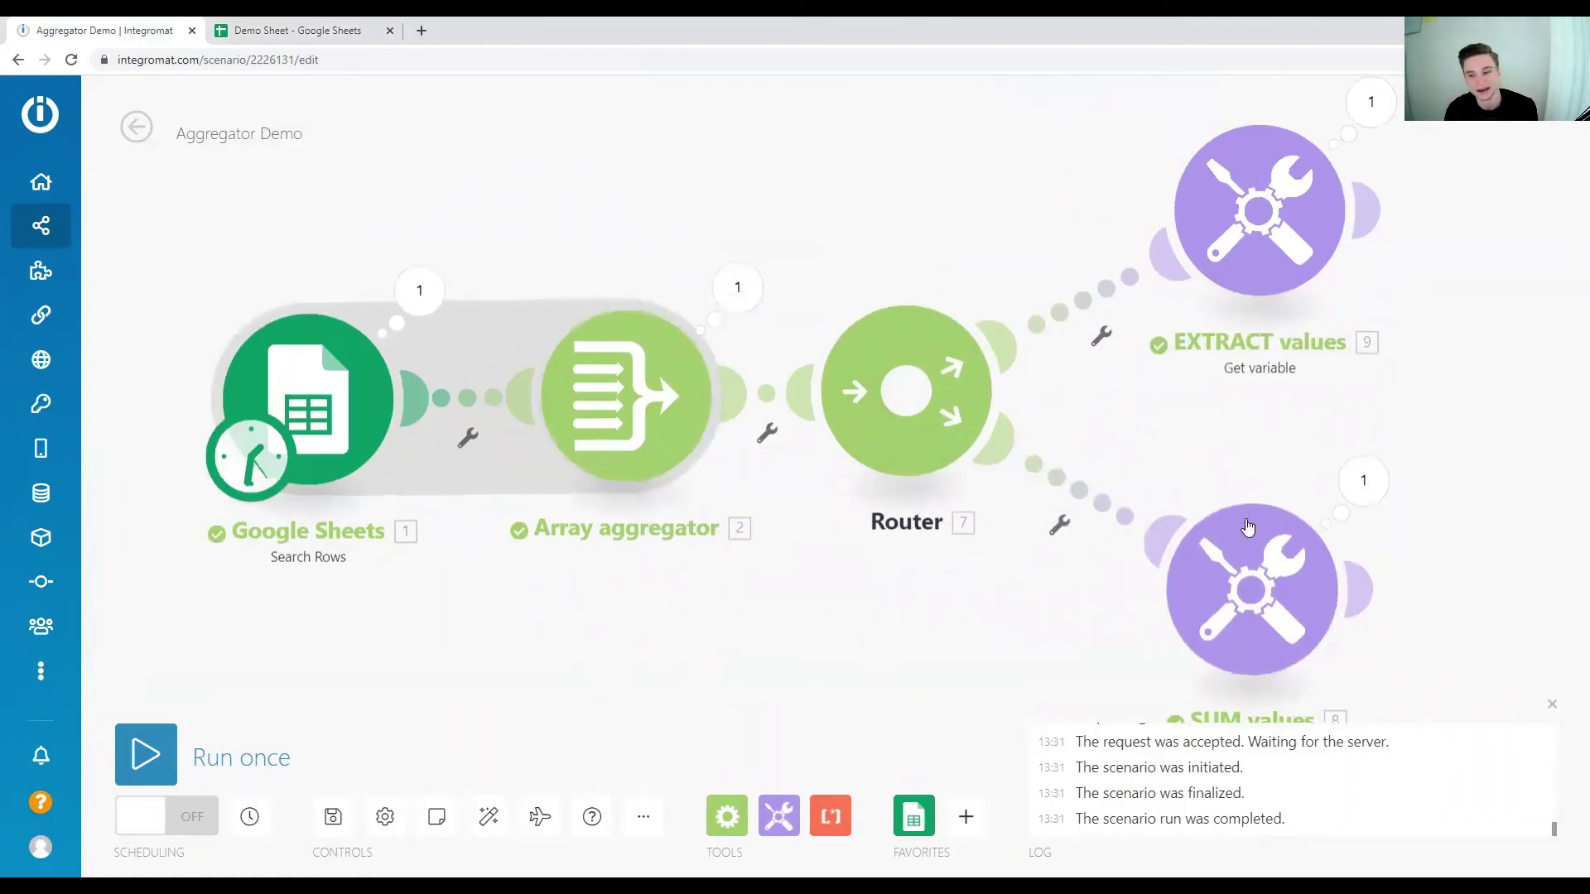